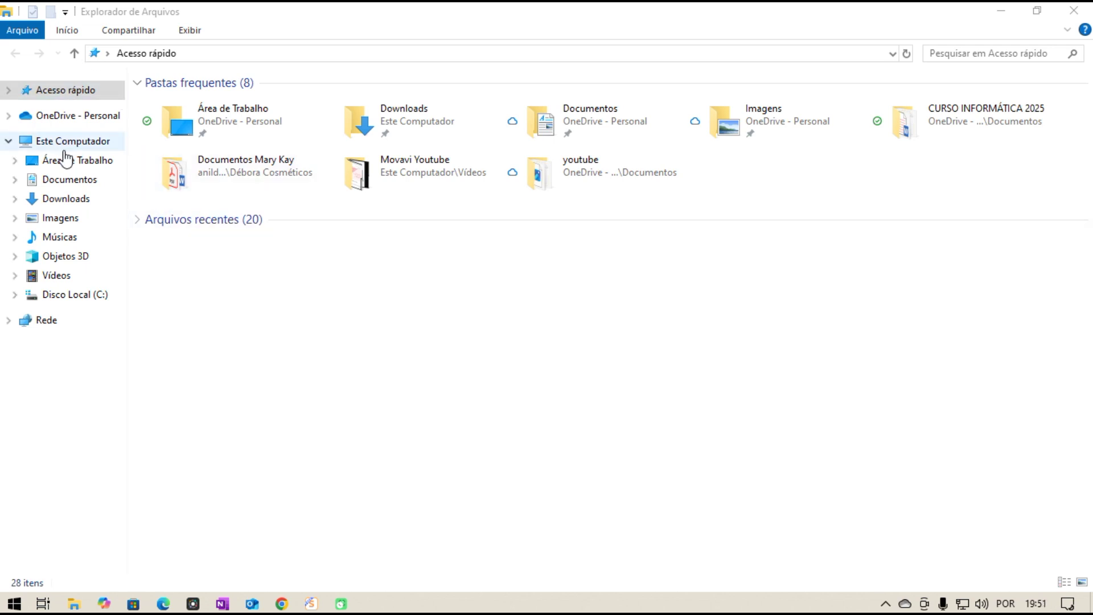
- Create a new folder in Downloads, keeping the default name Nova pasta
click(62, 201)
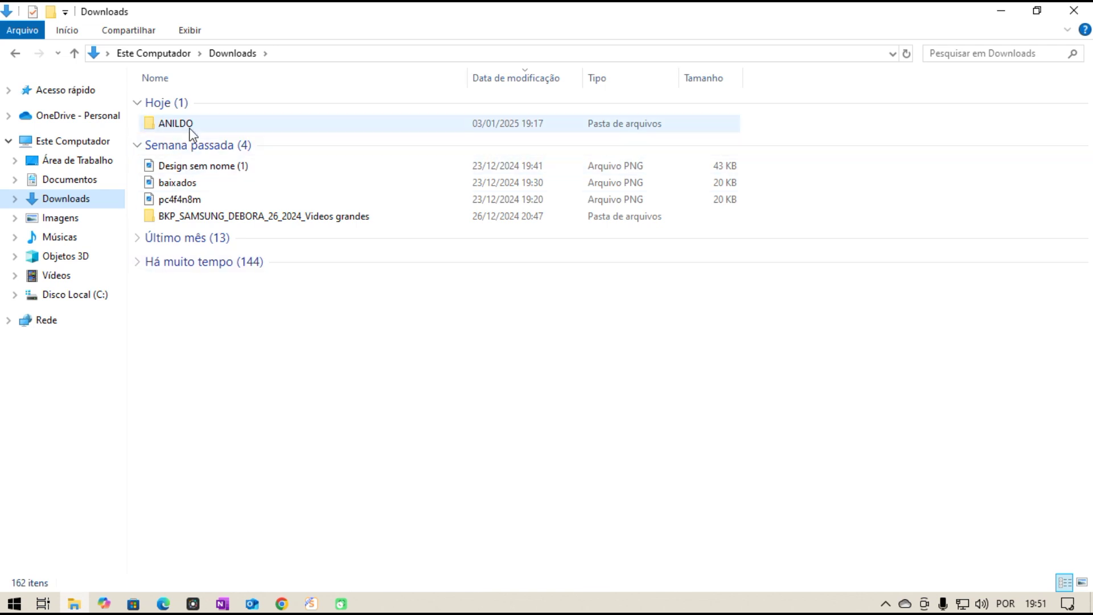
click(446, 420)
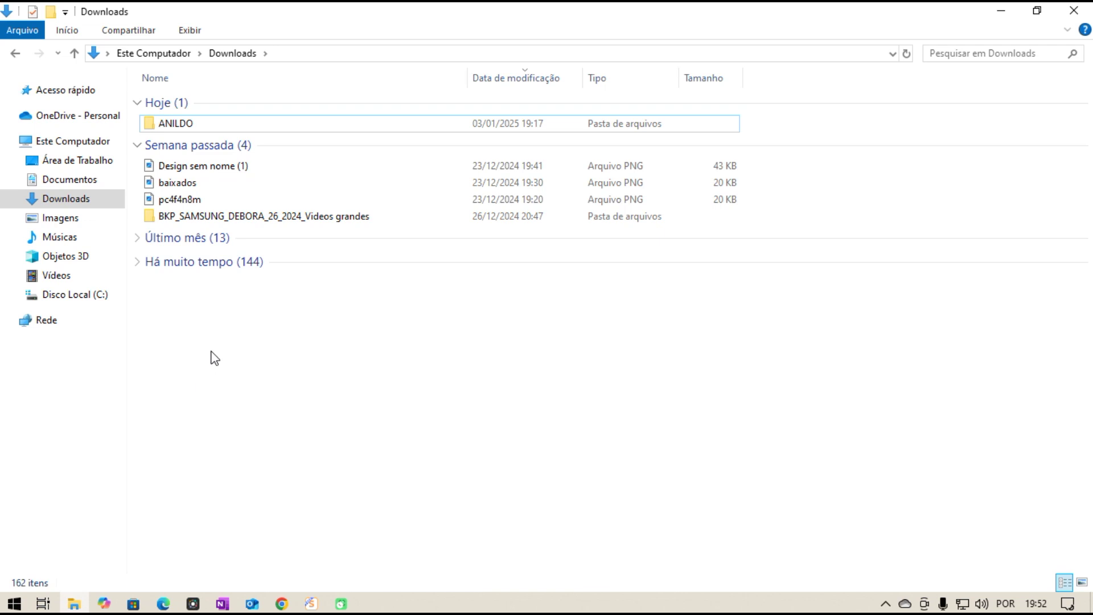
right_click(254, 367)
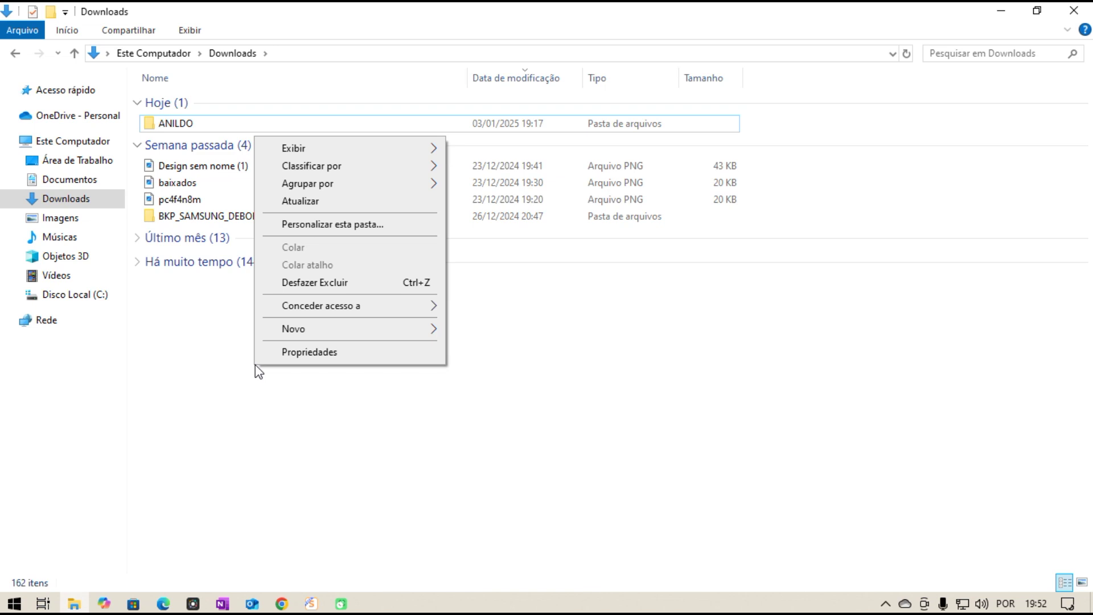
mouse_move(310, 333)
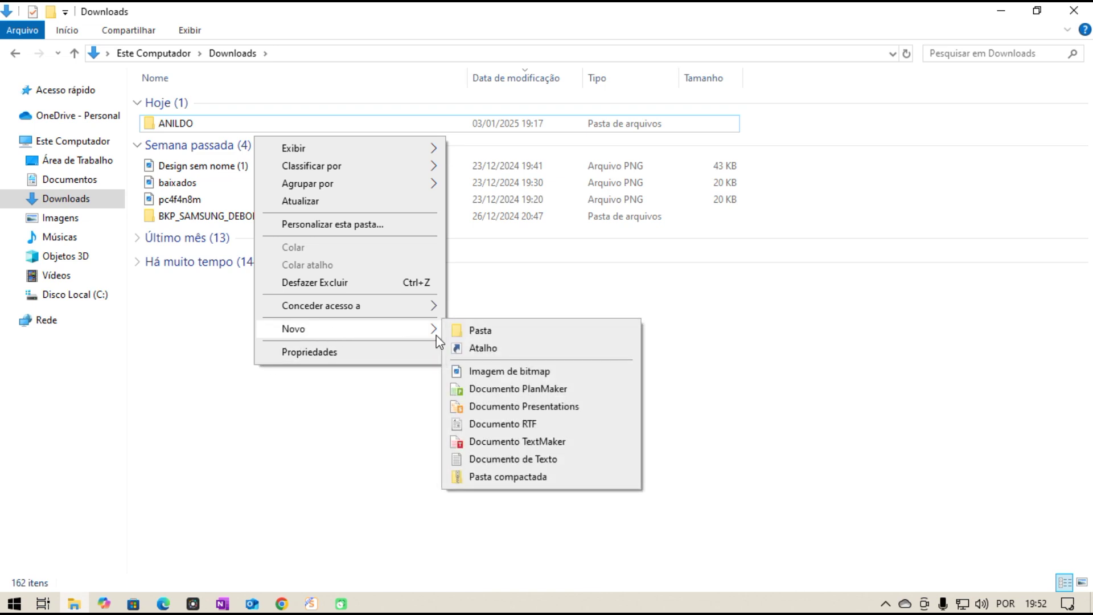
click(492, 333)
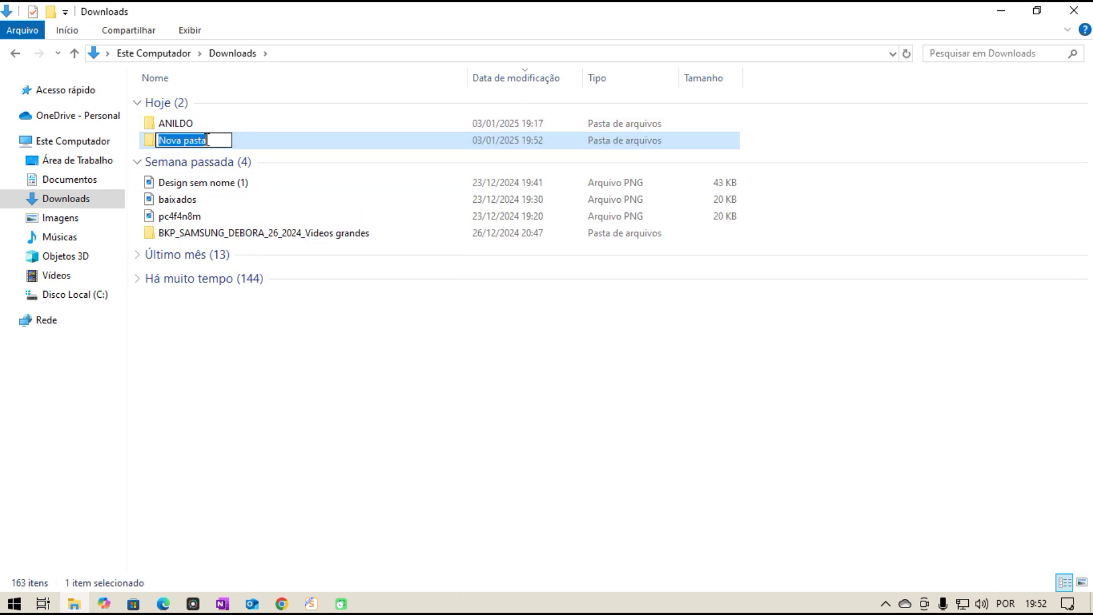
click(298, 478)
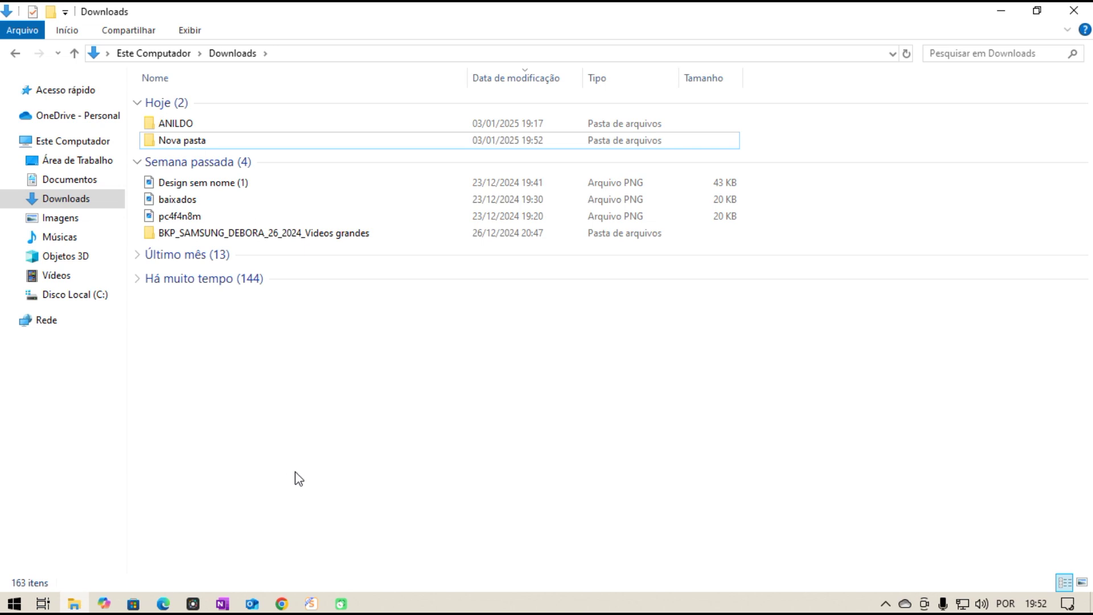
- Rename the Nova pasta folder in Downloads with the person's first name in capitals followed by 2024
click(192, 142)
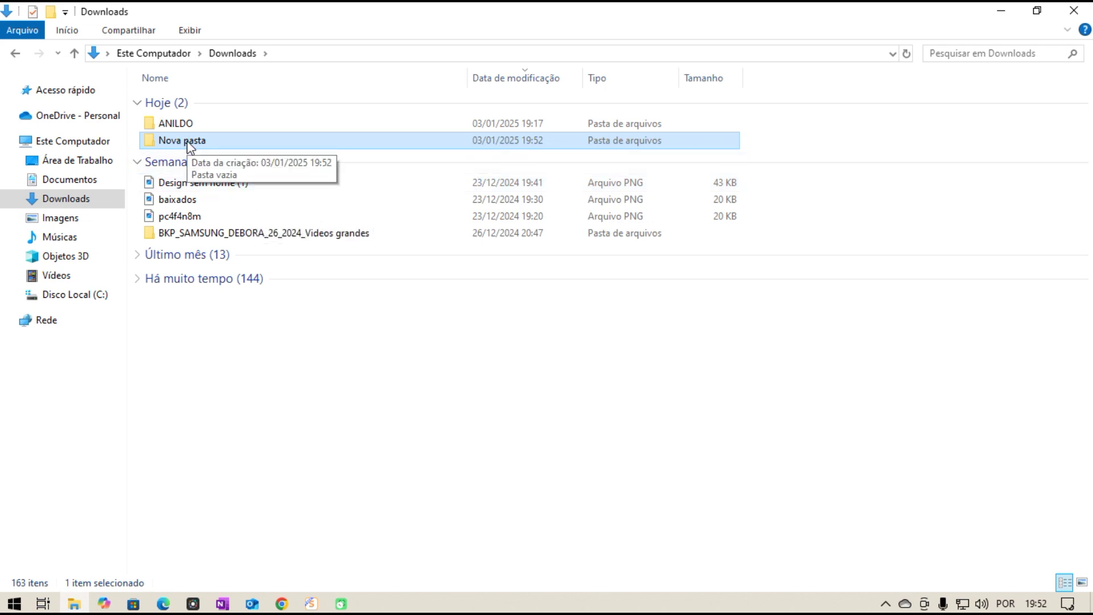
right_click(189, 147)
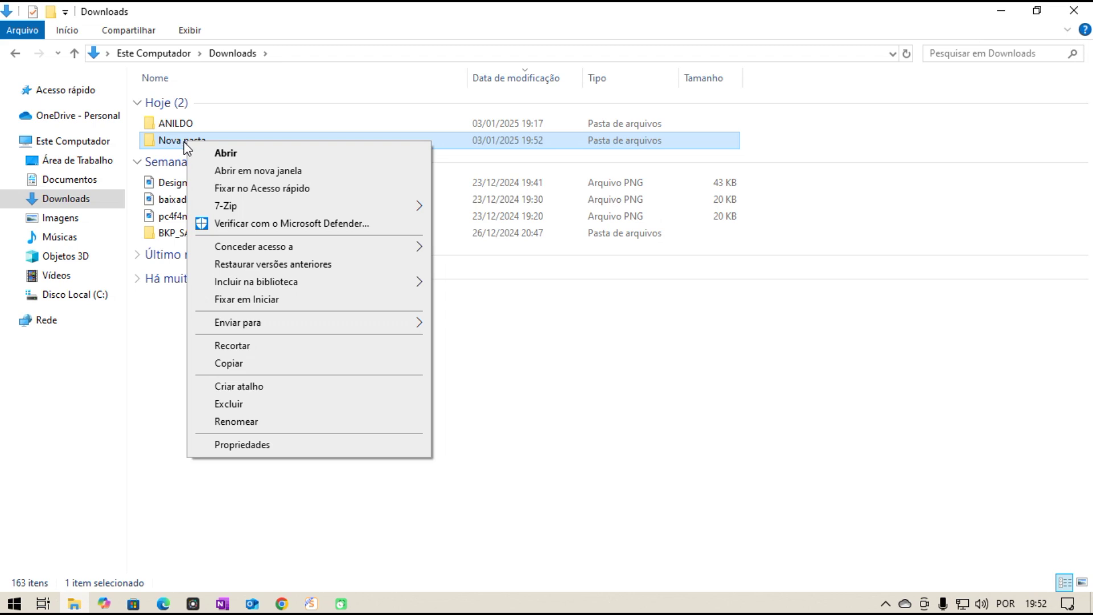
click(253, 422)
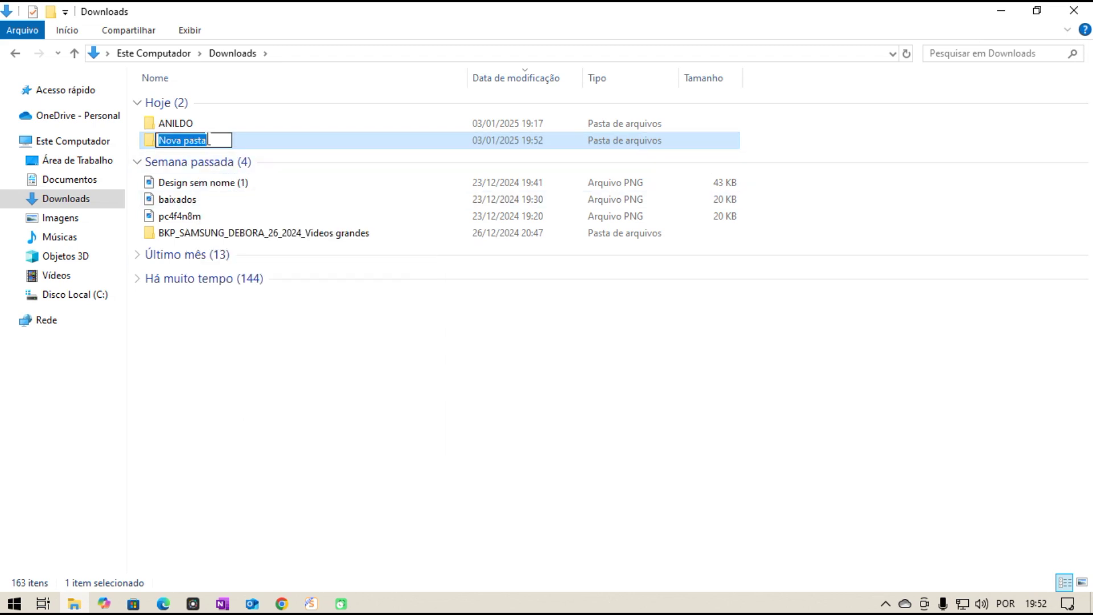
text(A)
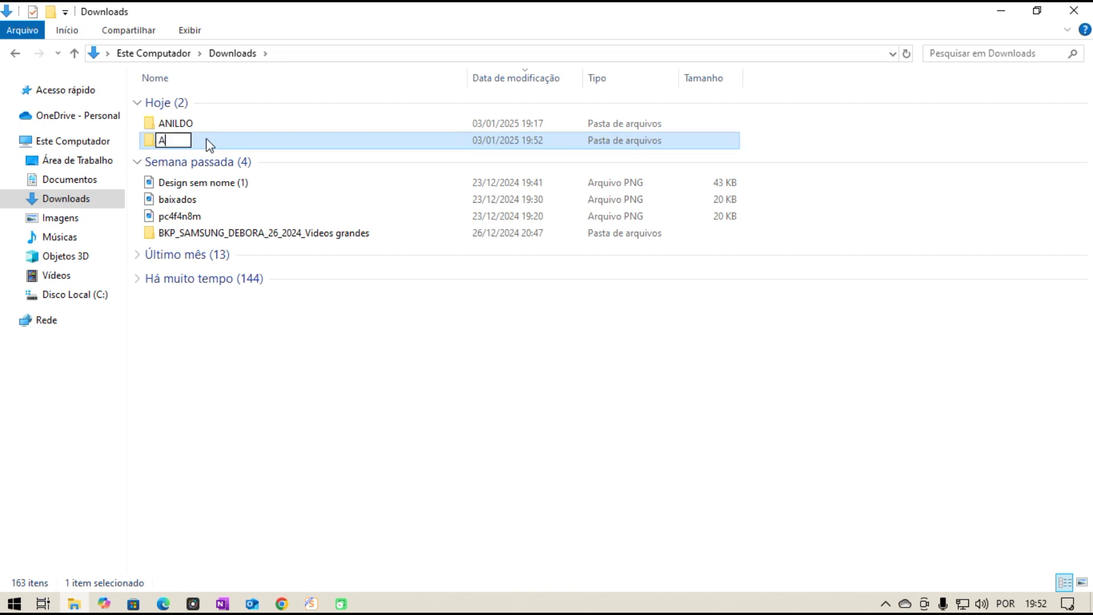
text(NILDO)
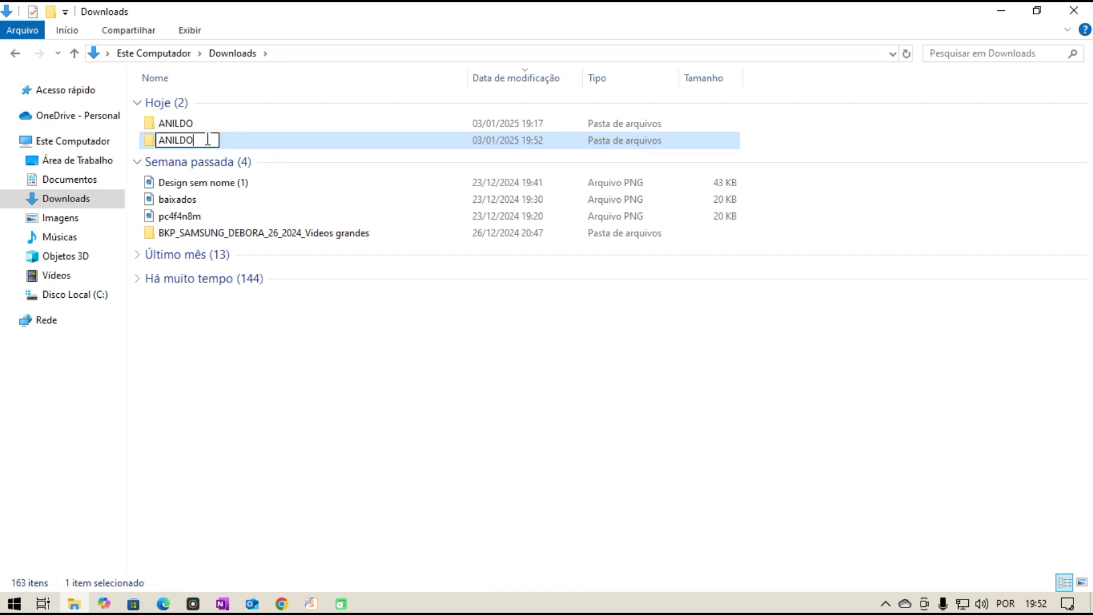
text( 2024)
click(286, 400)
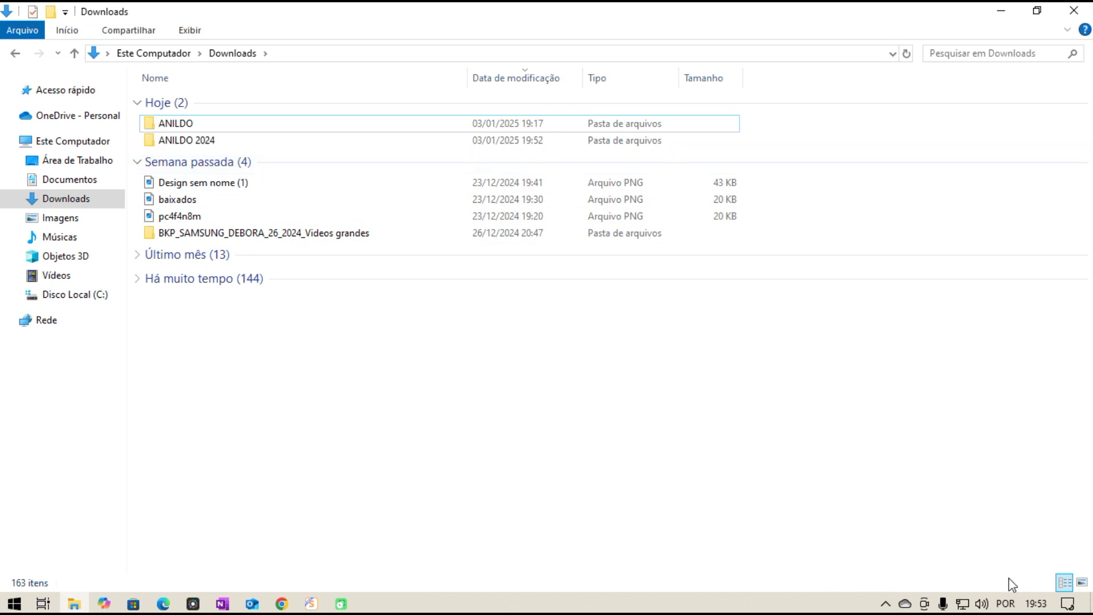
- Create another folder in Downloads, named with the person's first name in capitals followed by 2025
click(50, 14)
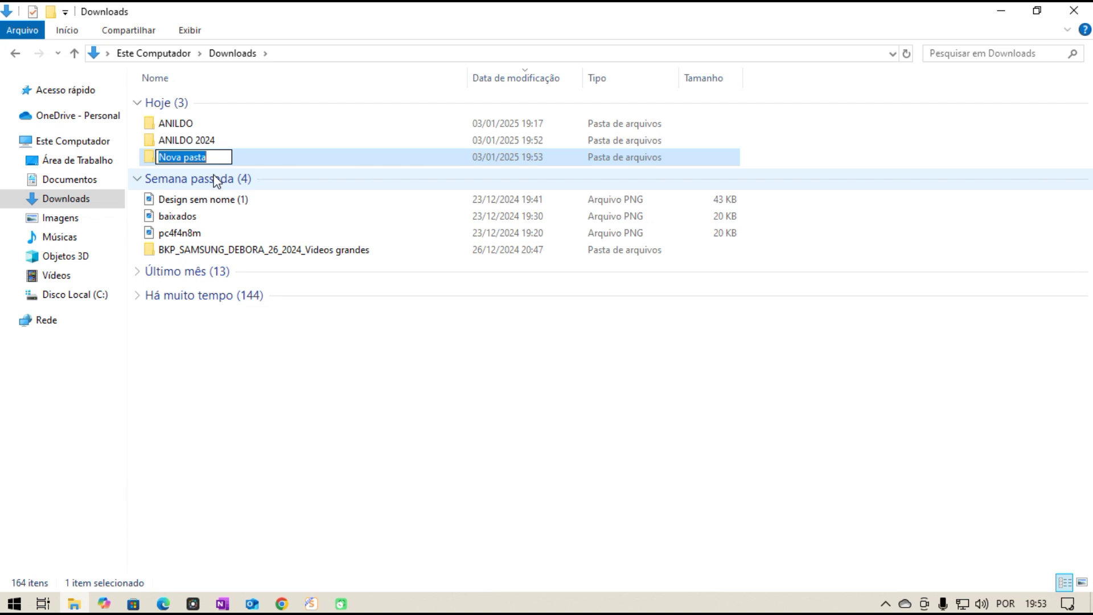
text(anil)
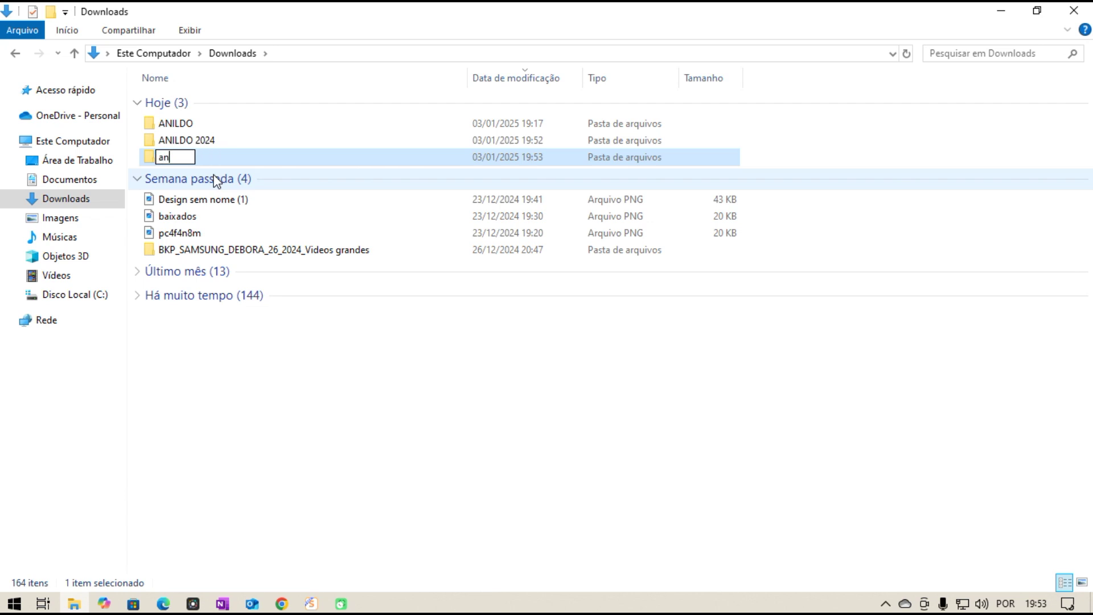
key(BackSpace)
key(BackSpace)
key(BackSpace)
key(BackSpace)
text(ANILDO 2)
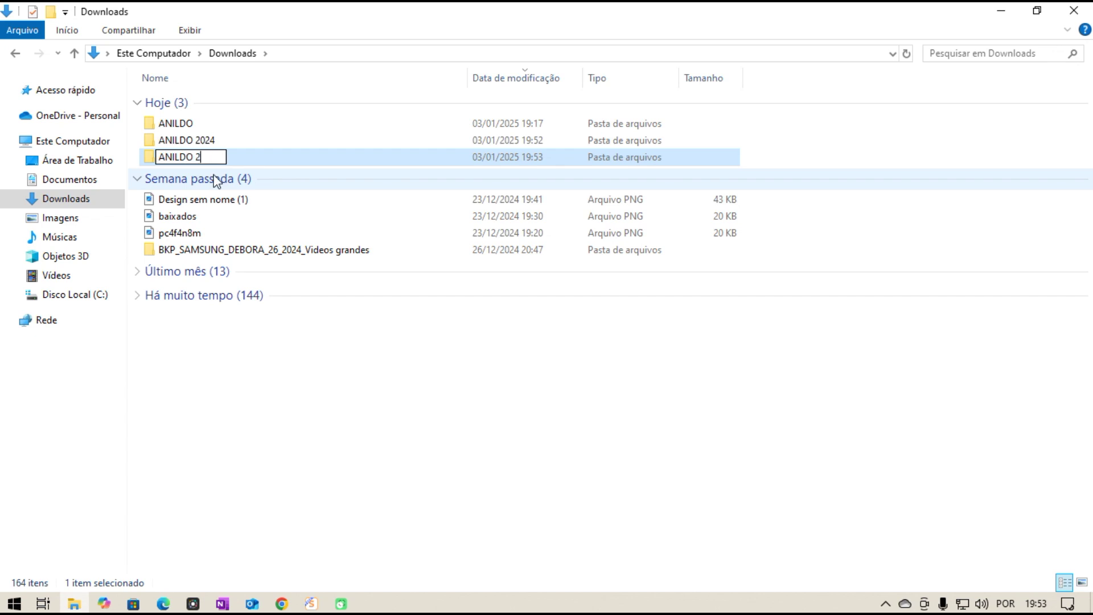
text(025)
key(Return)
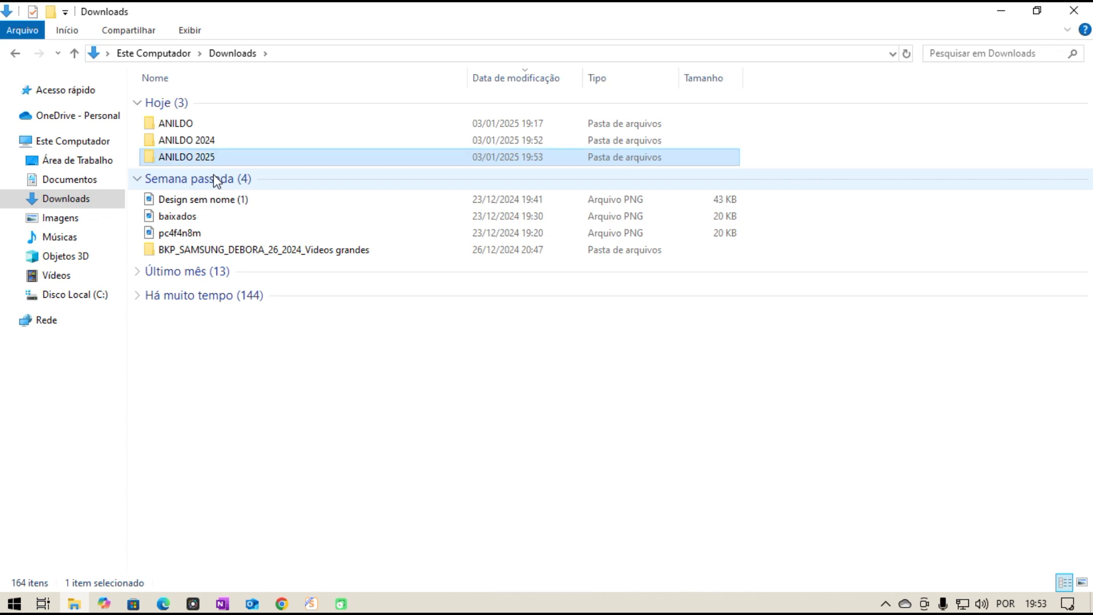
click(253, 366)
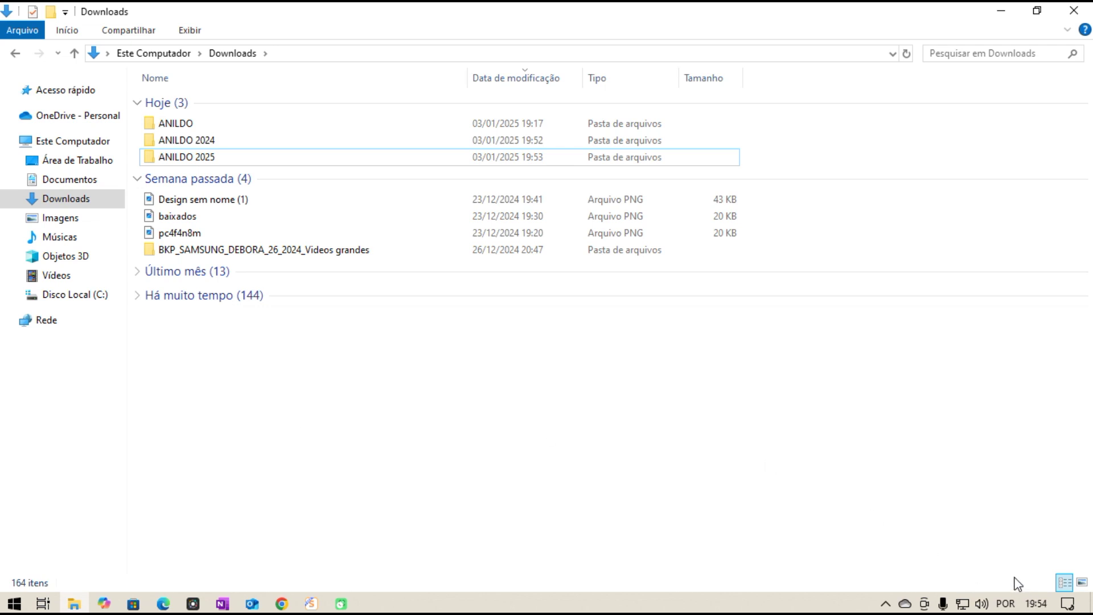
click(312, 604)
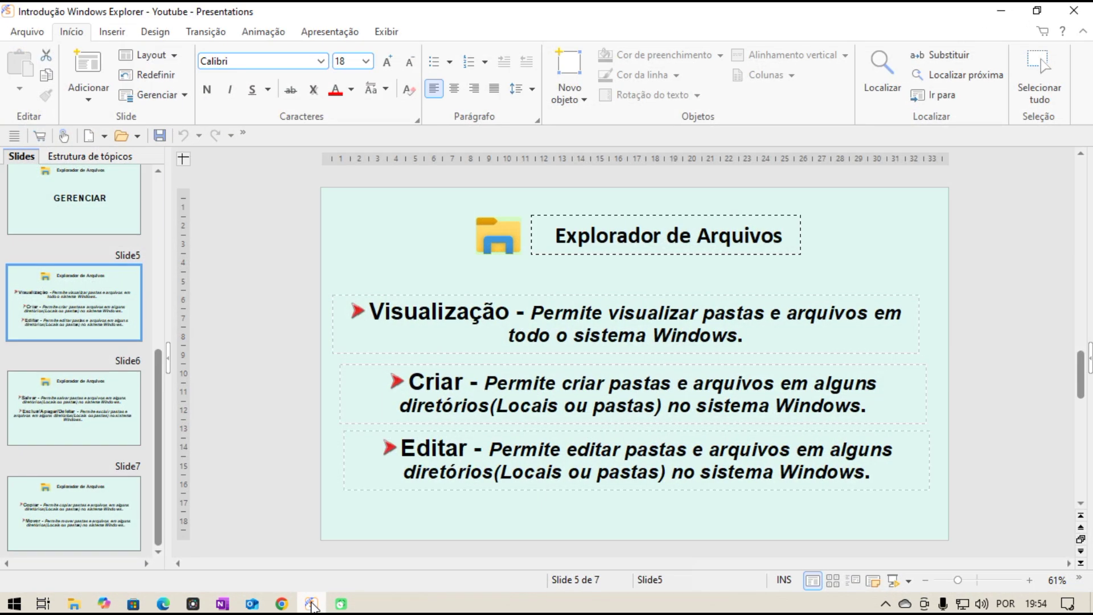
click(312, 606)
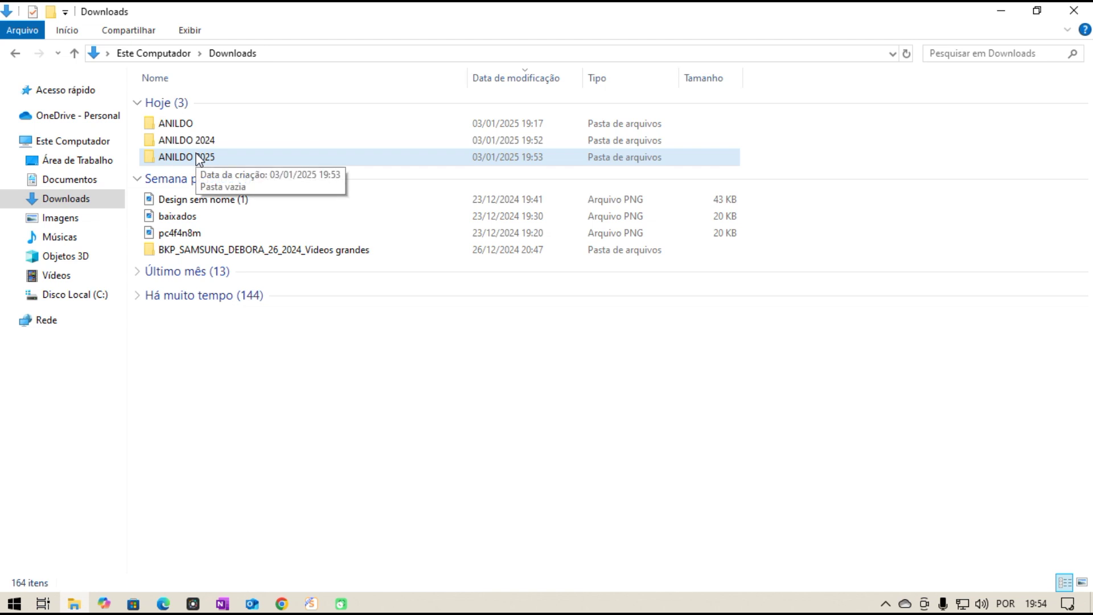
click(195, 202)
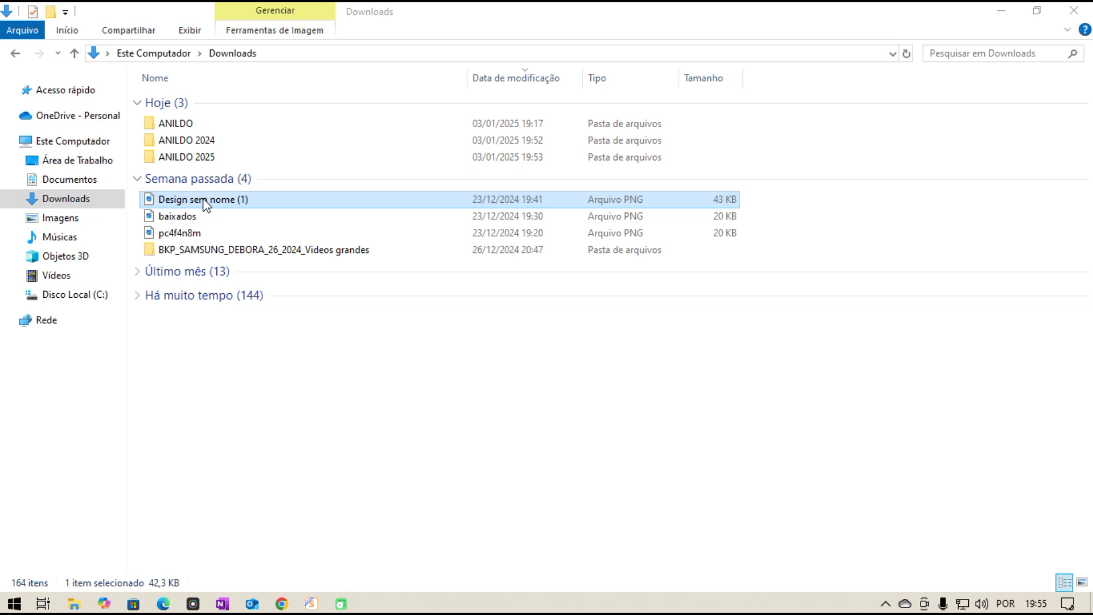
double_click(203, 200)
right_click(203, 199)
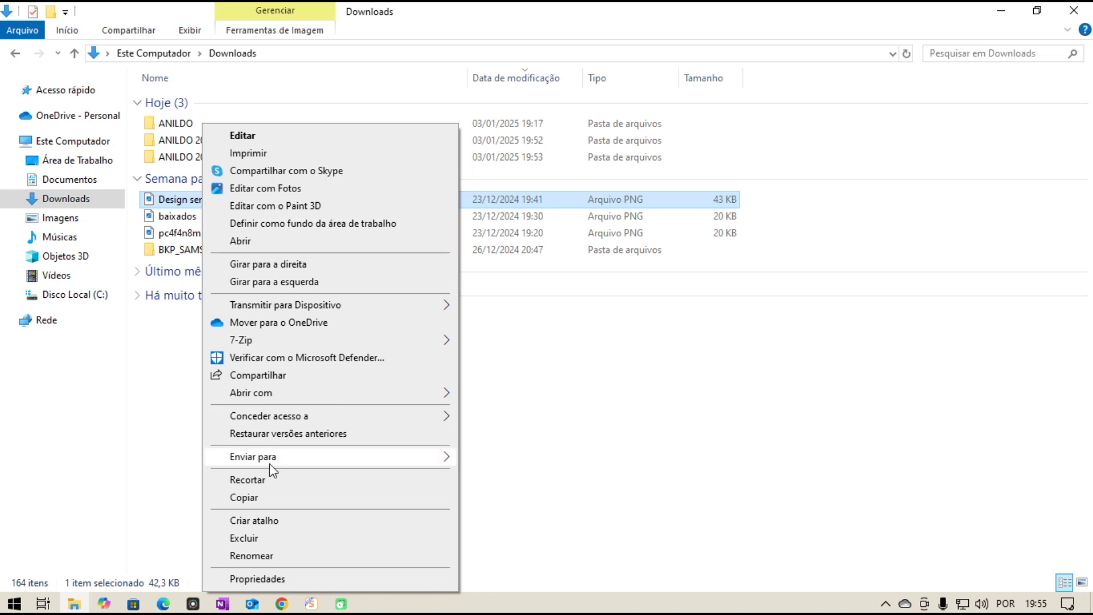
click(268, 556)
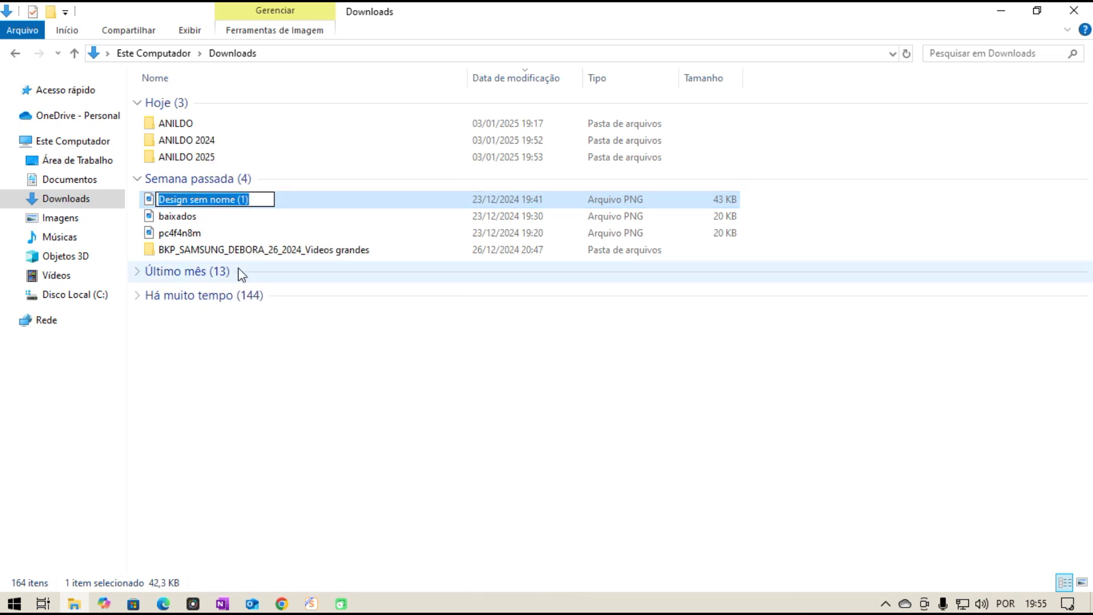
click(277, 381)
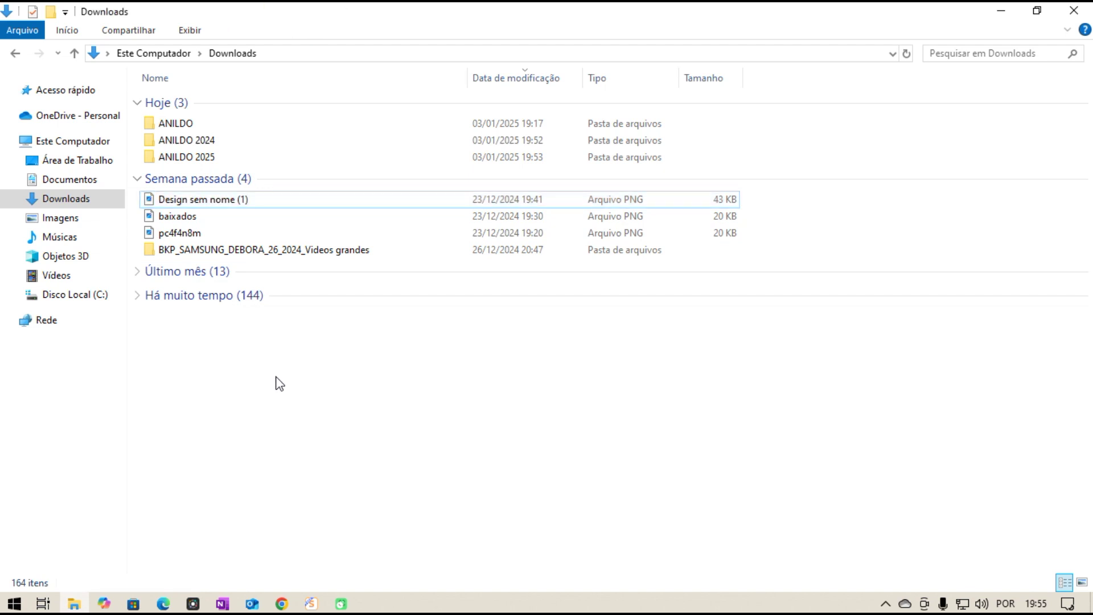
- Rename the PNG file Design sem nome (1) in Downloads as Arquivo de Imagem 2024
click(203, 196)
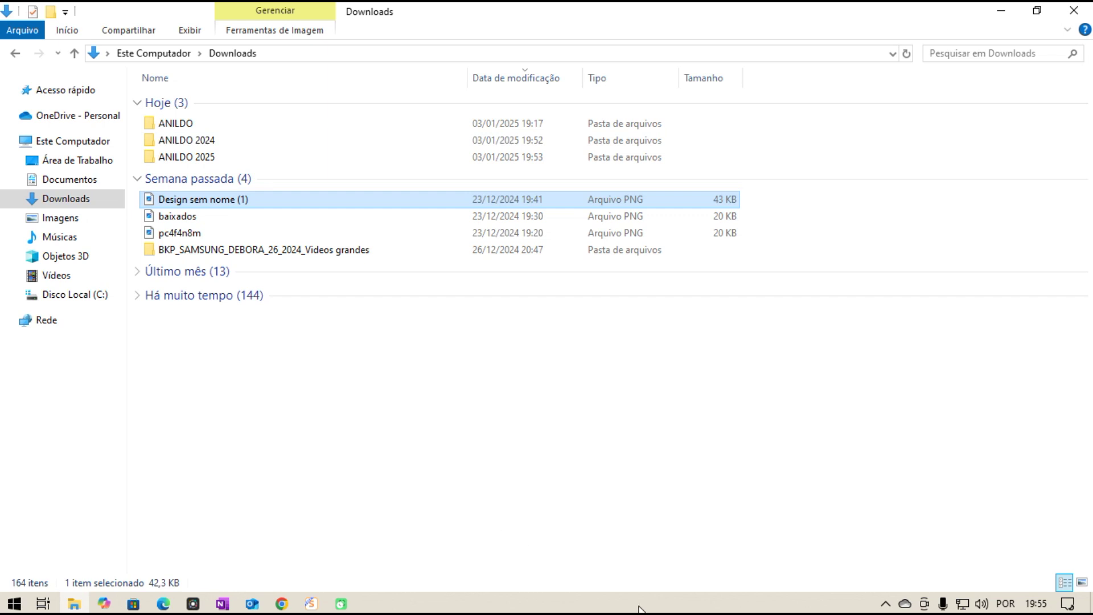
key(F2)
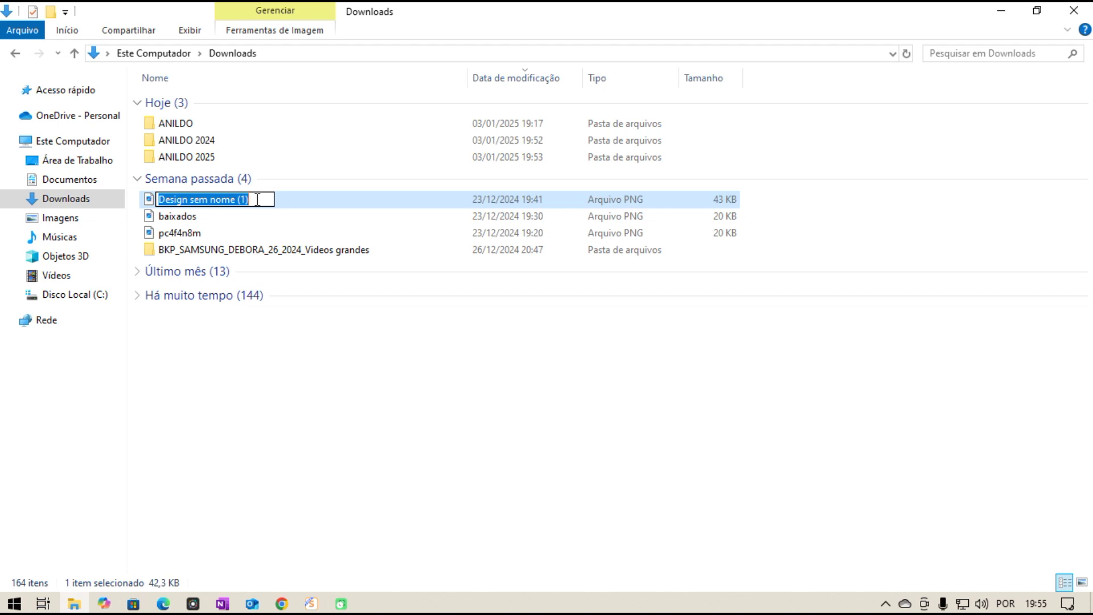
text(fOTO)
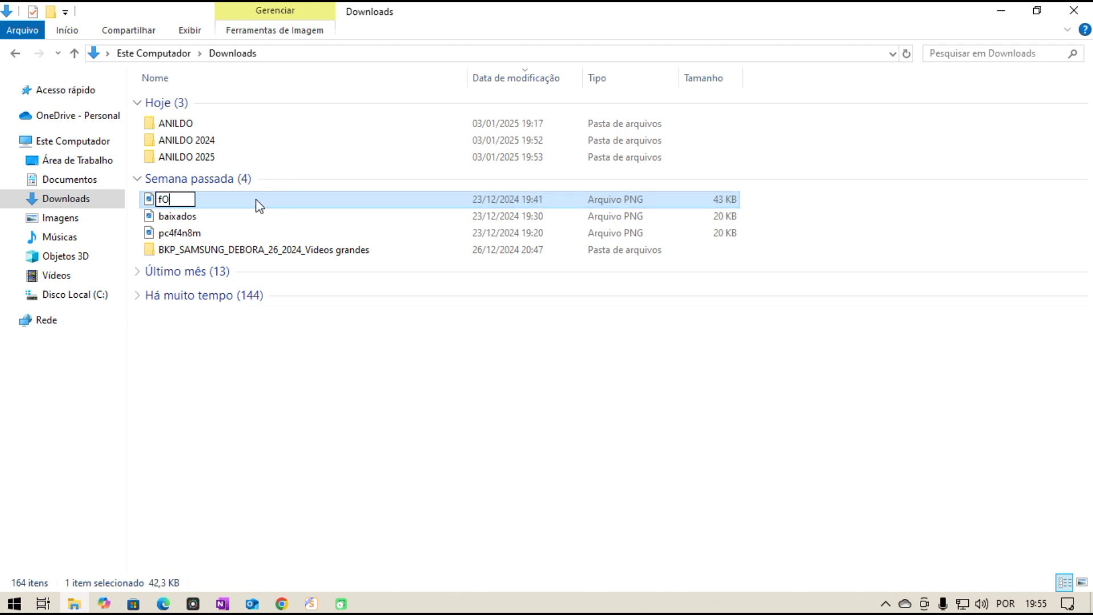
key(BackSpace)
key(BackSpace)
key(BackSpace)
key(BackSpace)
text(Arquivo de)
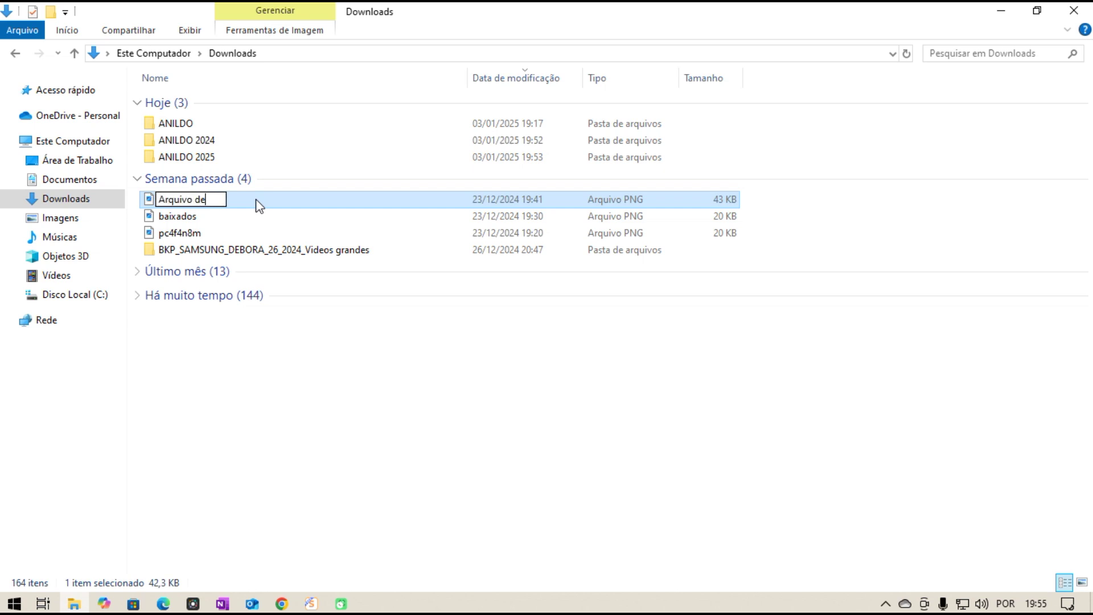
text( Imagem )
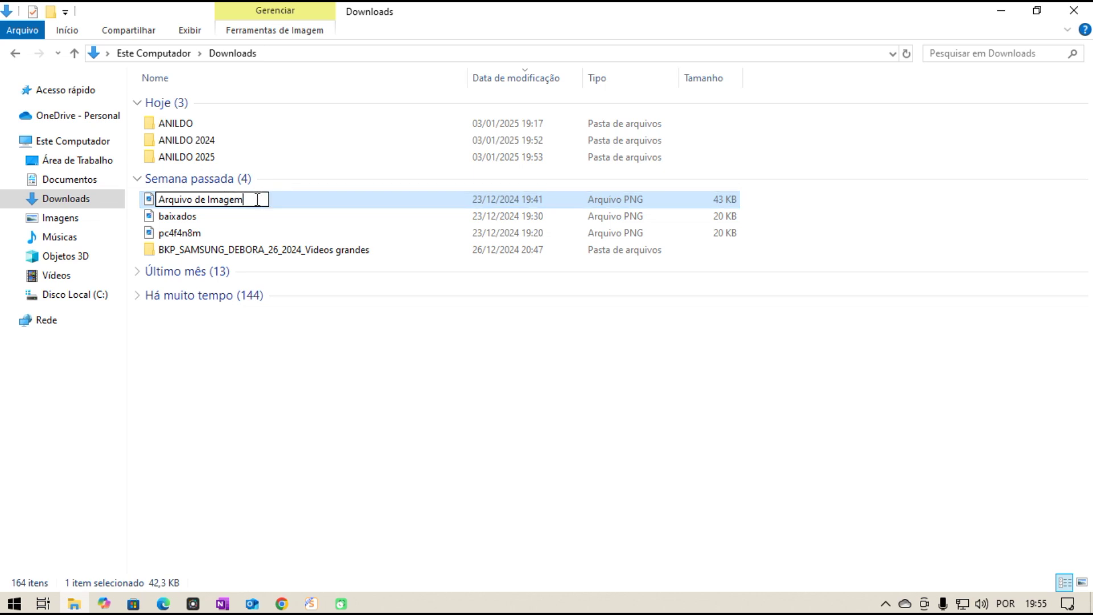
text(2024)
key(Return)
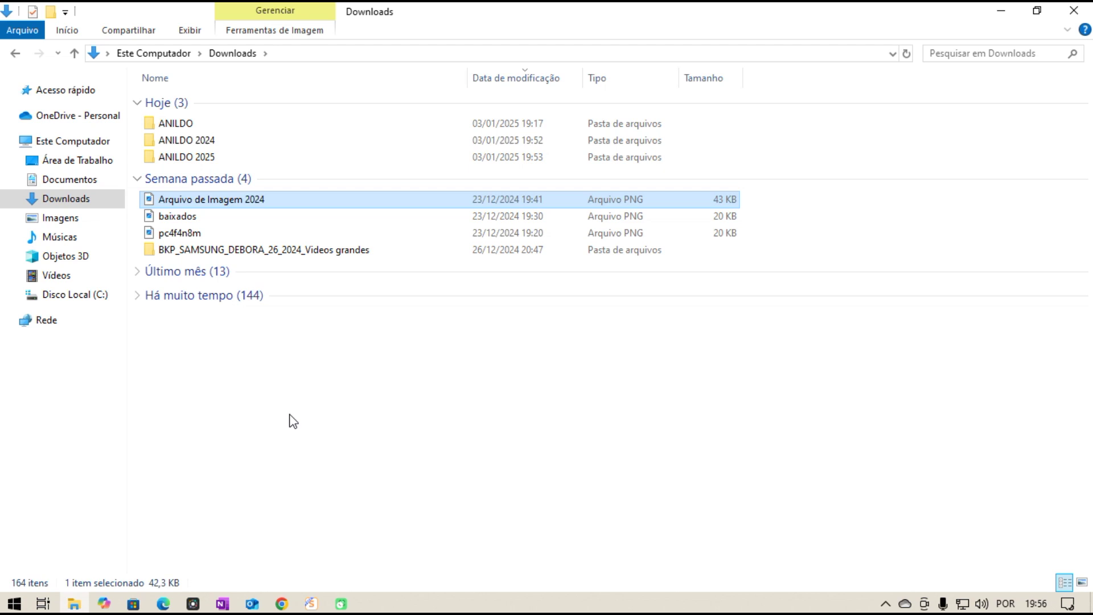
- Switch to Presentations and display slide 6 on saving and deleting folders and files
click(310, 603)
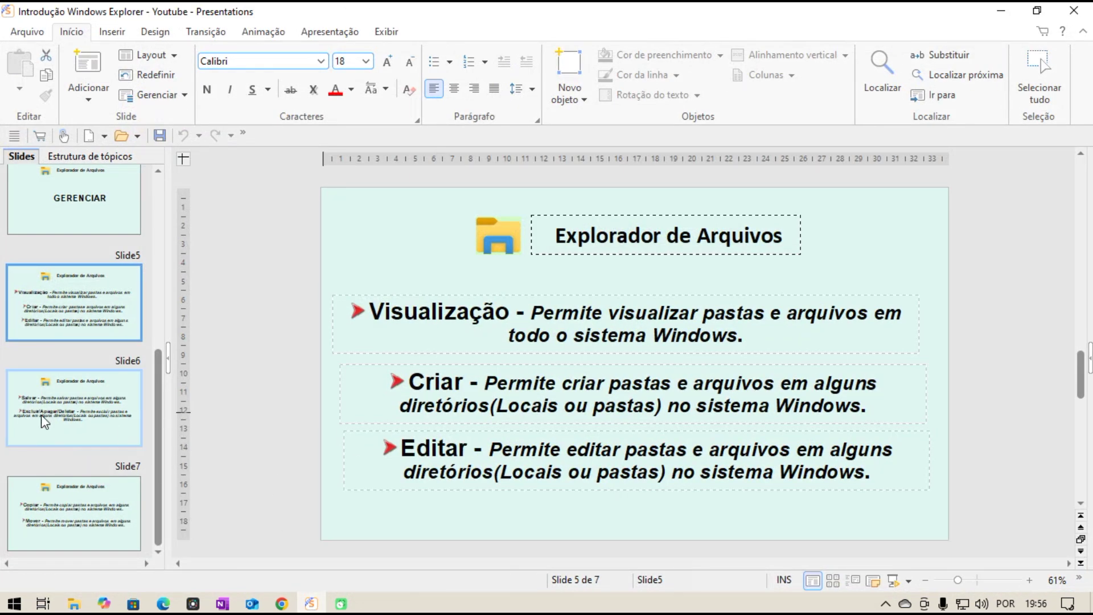
click(43, 421)
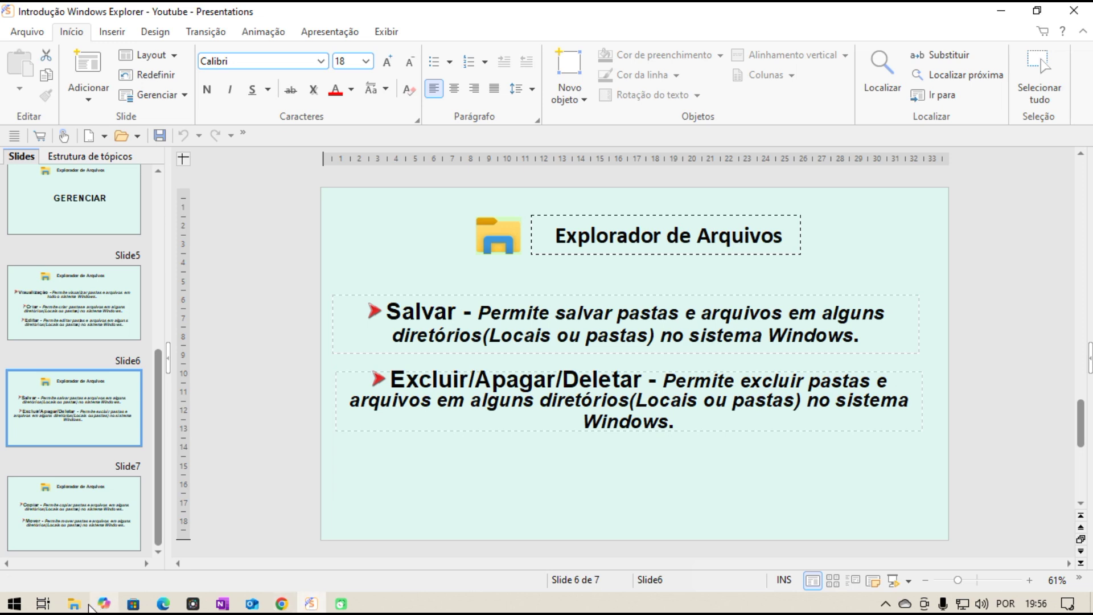
- Switch back to the Downloads window in File Explorer, select the folder ending in 2025, and open the PENDRIVE (D:) drive
mouse_move(78, 607)
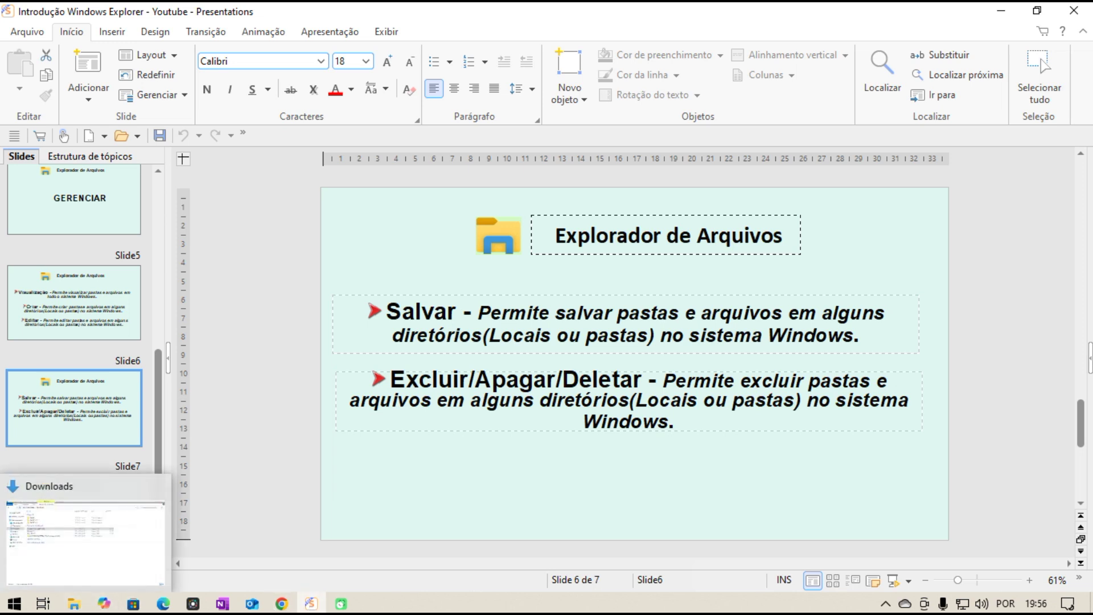
click(78, 607)
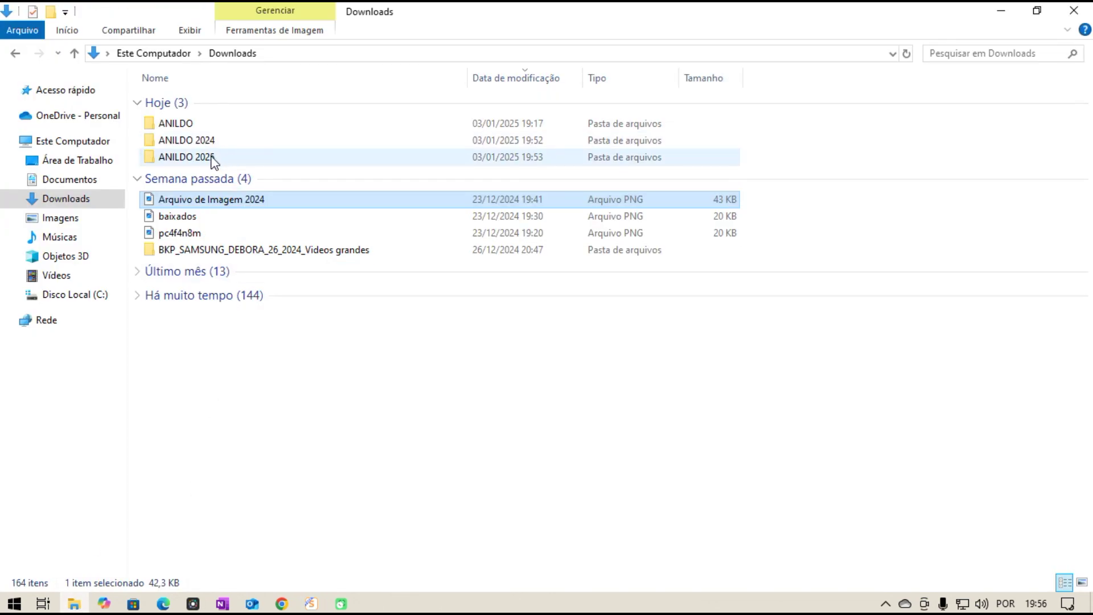
click(194, 158)
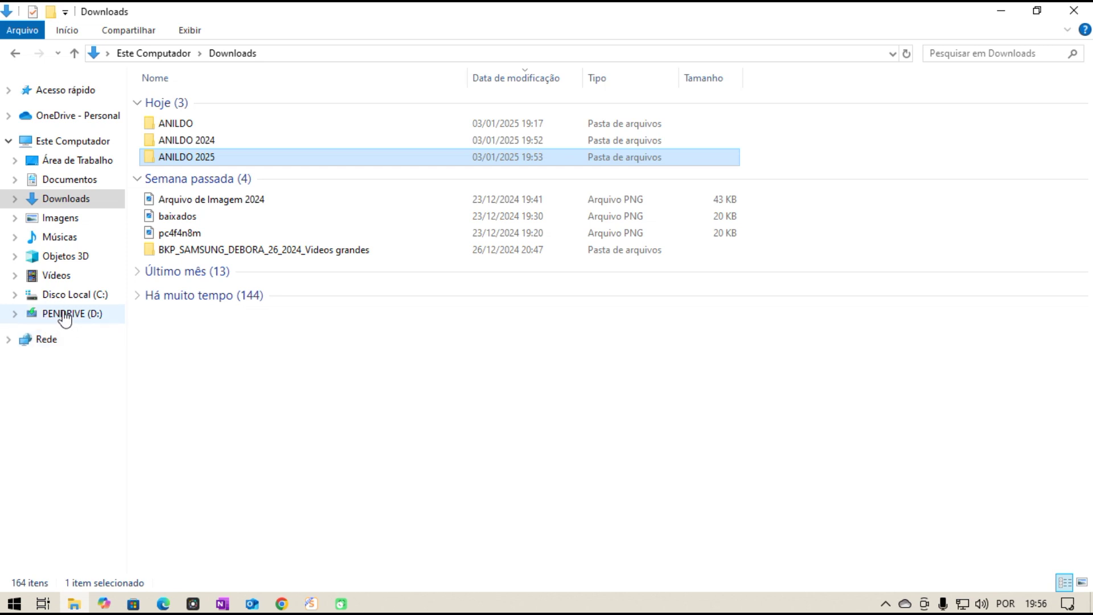
click(61, 315)
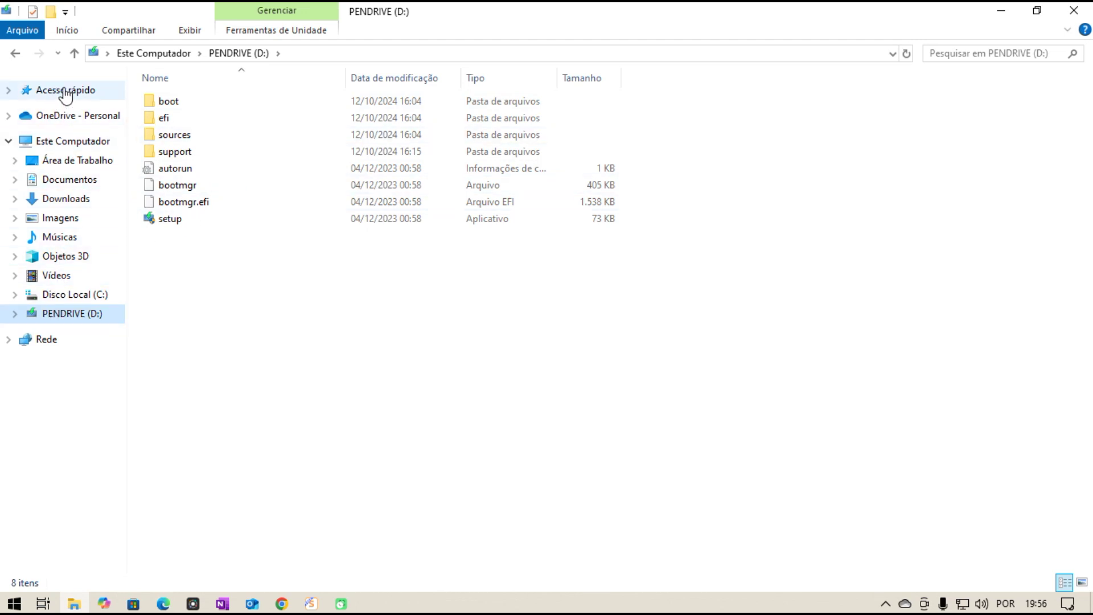
- Go back to Downloads and delete the folder ending in 2024, confirming its move to the Recycle Bin
click(59, 199)
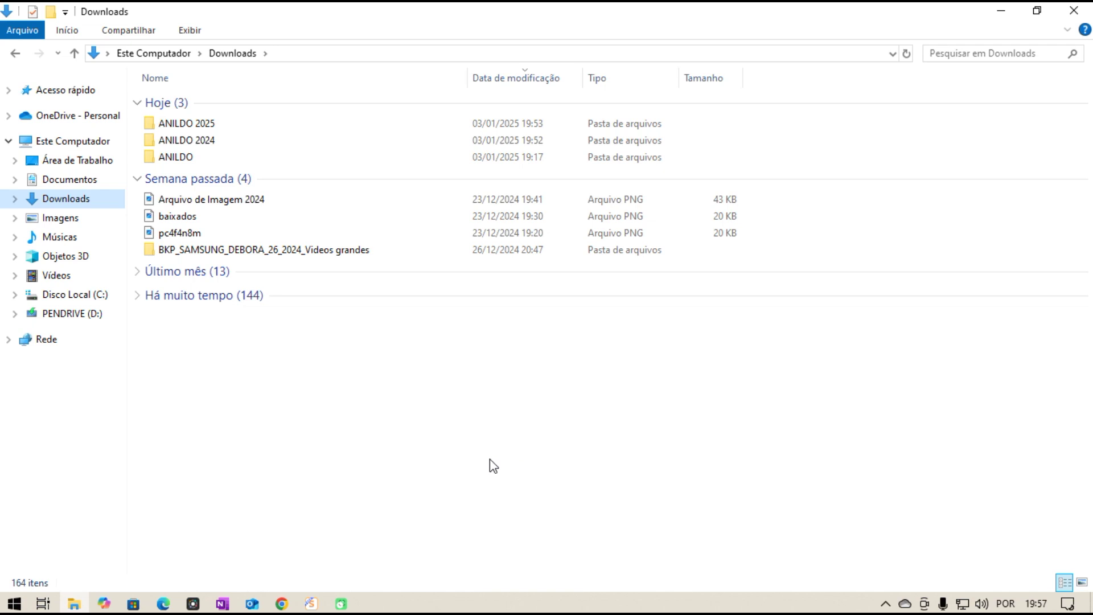
click(194, 142)
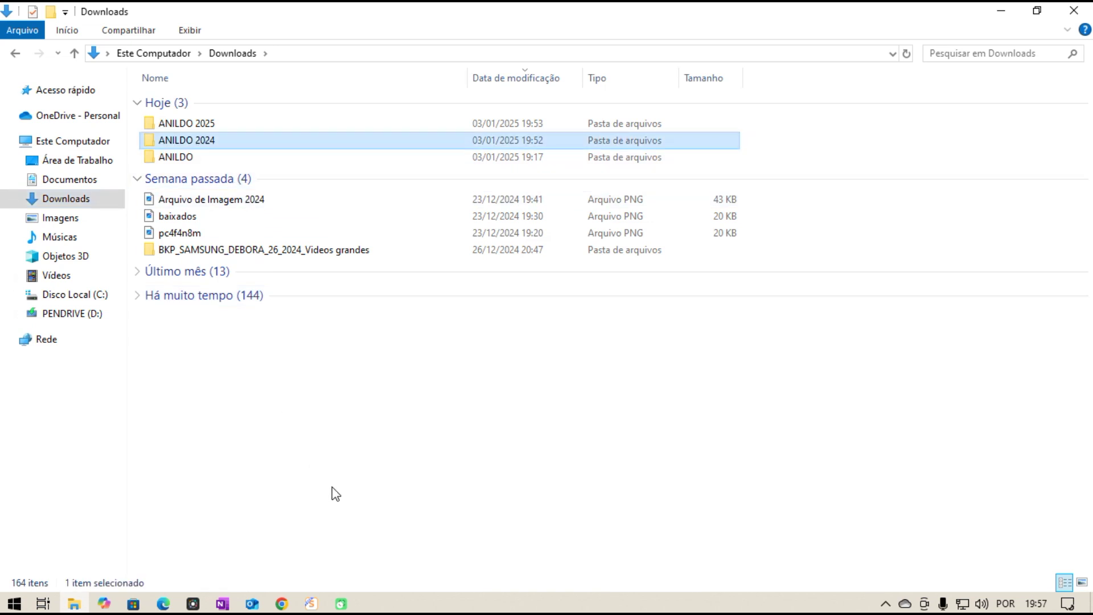
key(Delete)
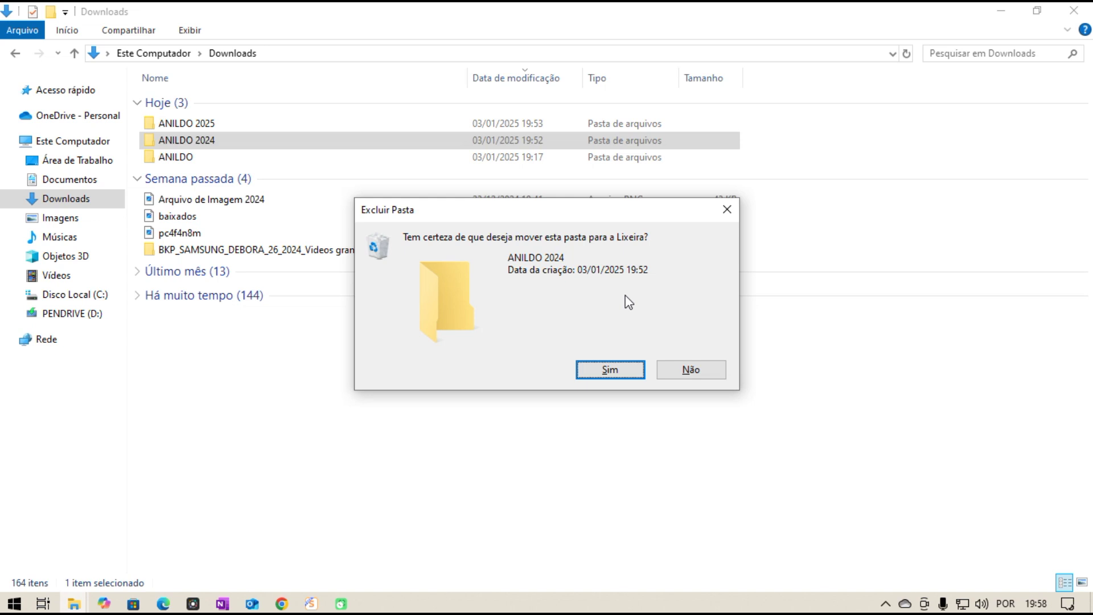
click(594, 369)
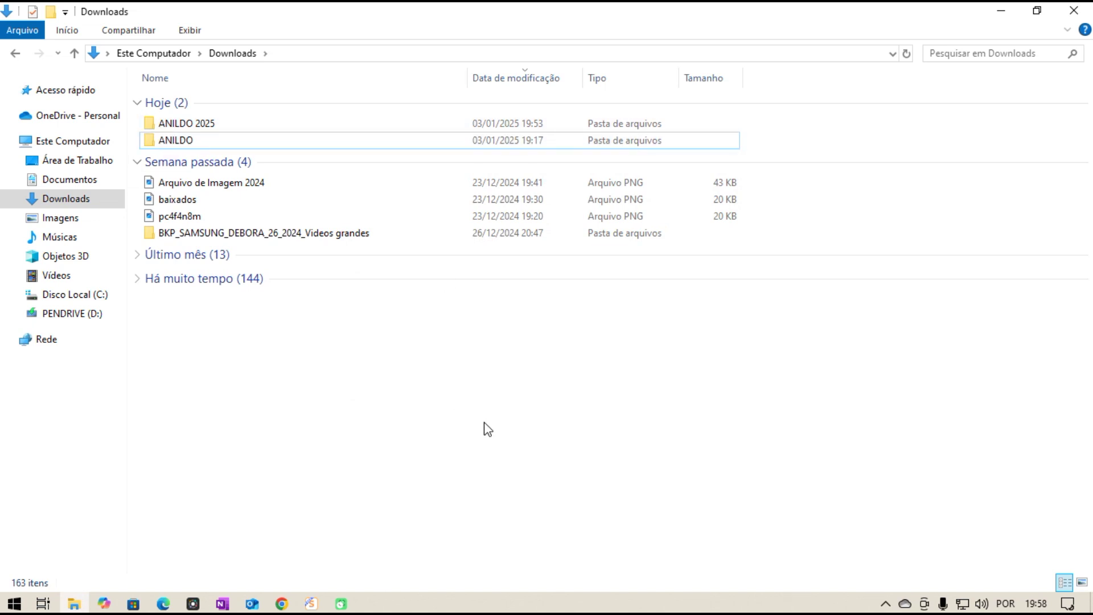
- Delete the folder ending in 2025 from Downloads, confirming its move to the Recycle Bin
click(189, 124)
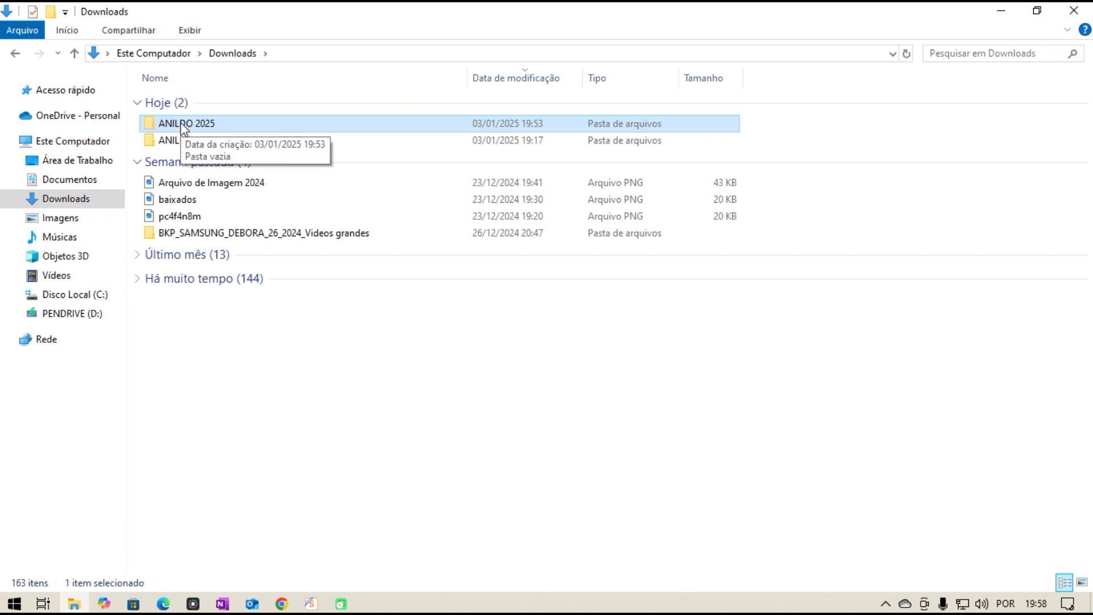
right_click(180, 122)
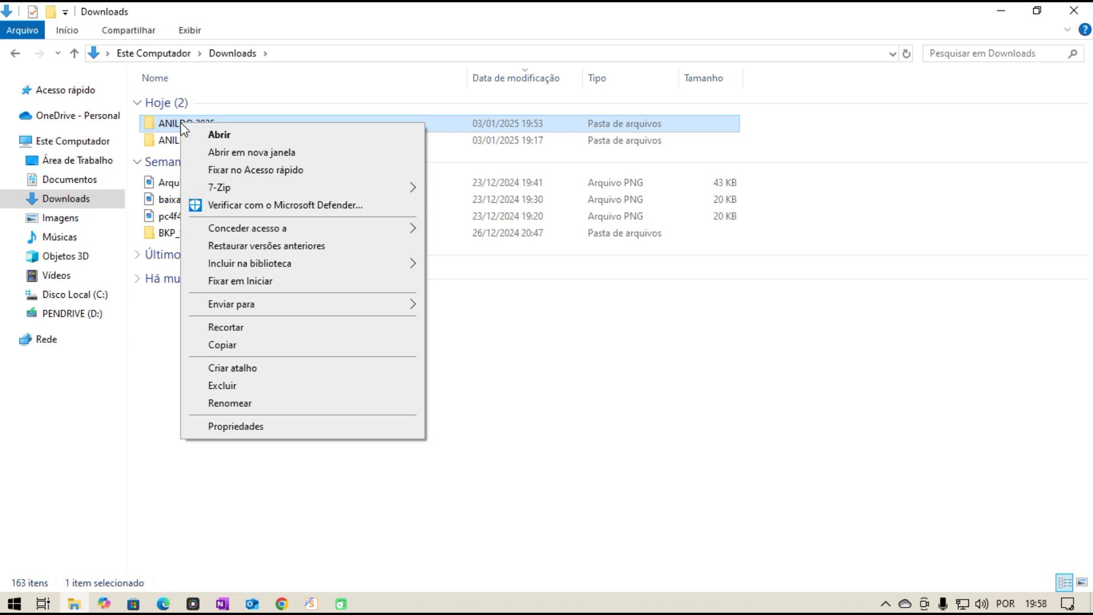
click(226, 386)
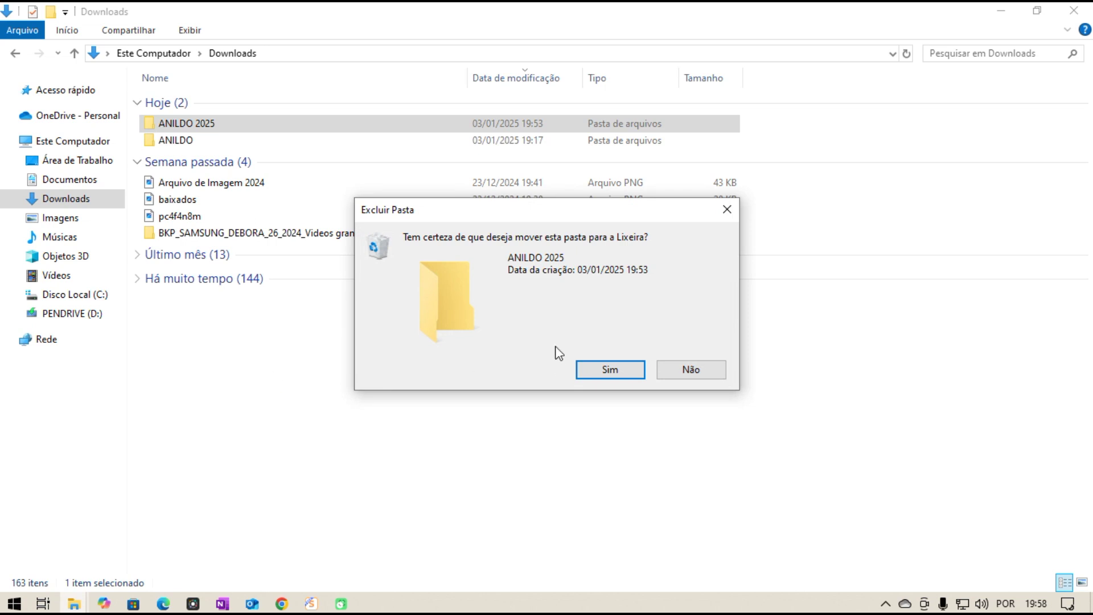
click(614, 373)
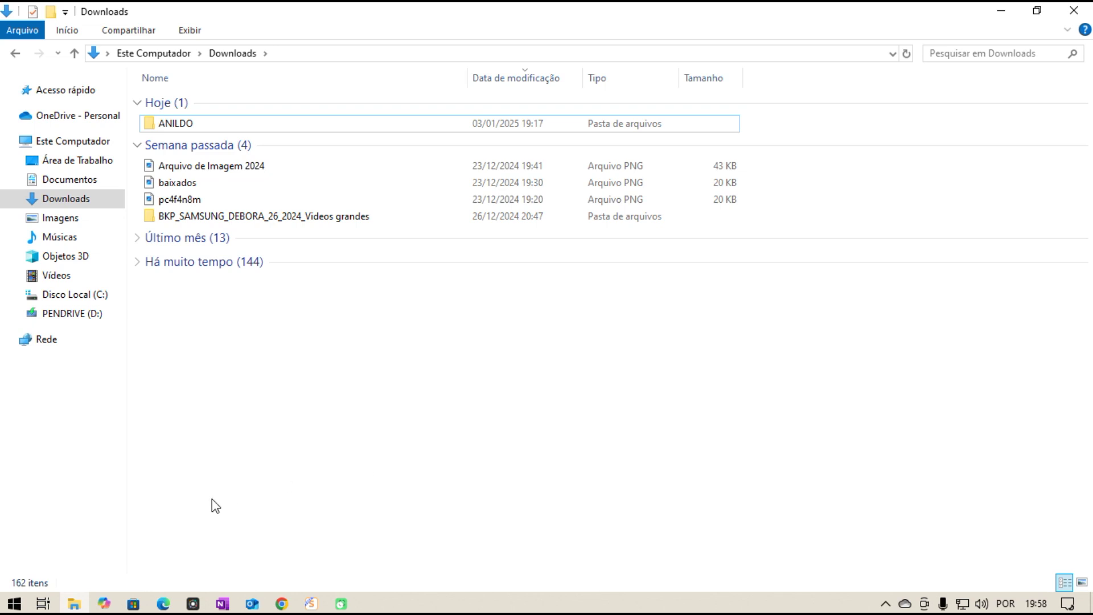
- Minimize the Downloads window and switch to the slide deck in Presentations
click(13, 604)
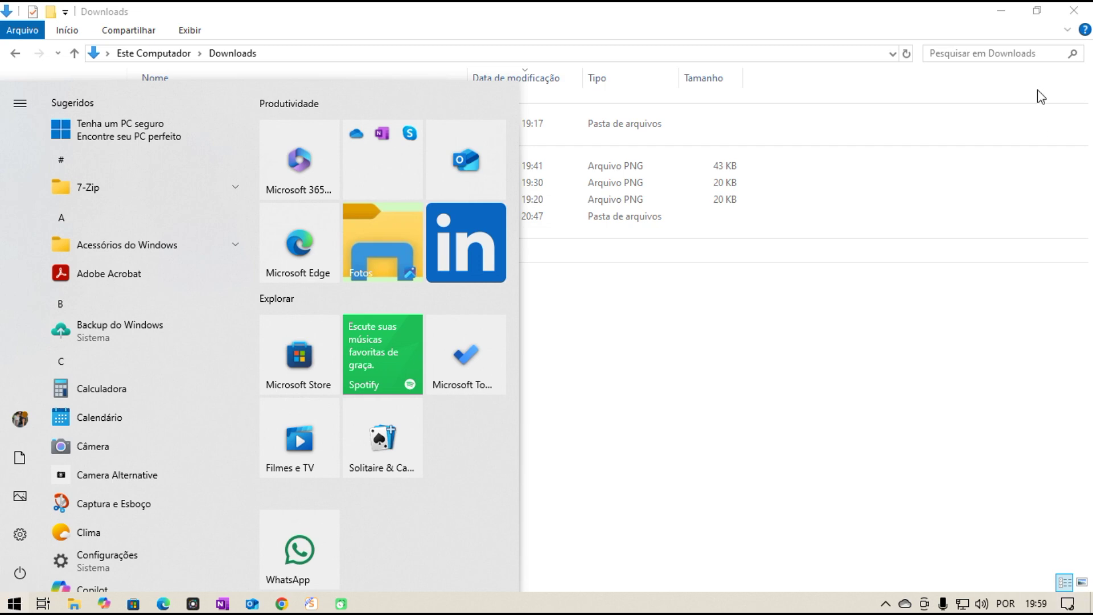
click(1009, 8)
click(1009, 8)
click(1009, 8)
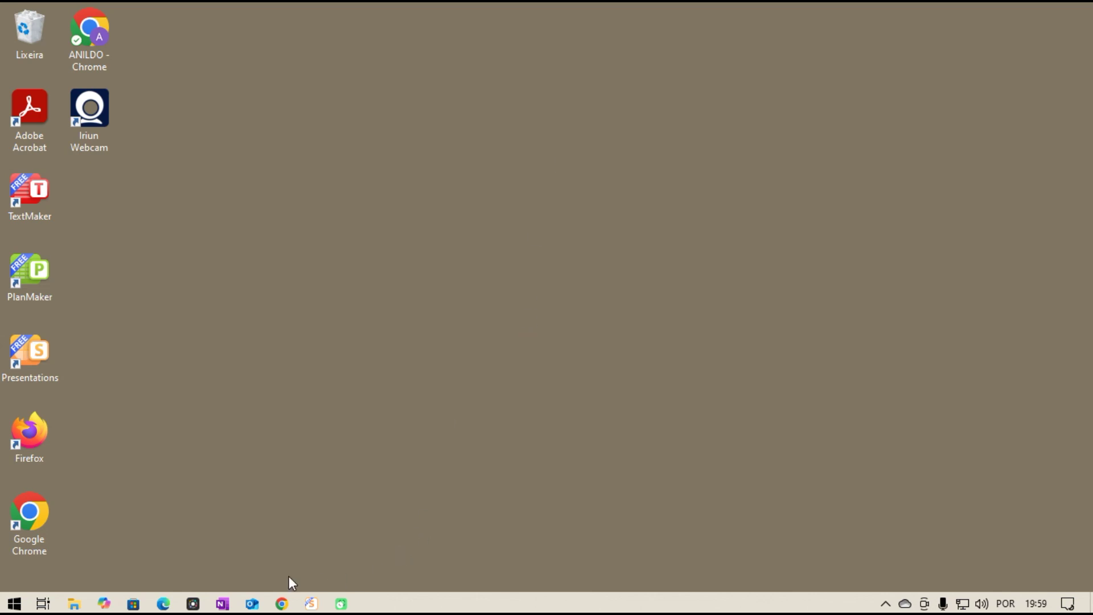
click(310, 604)
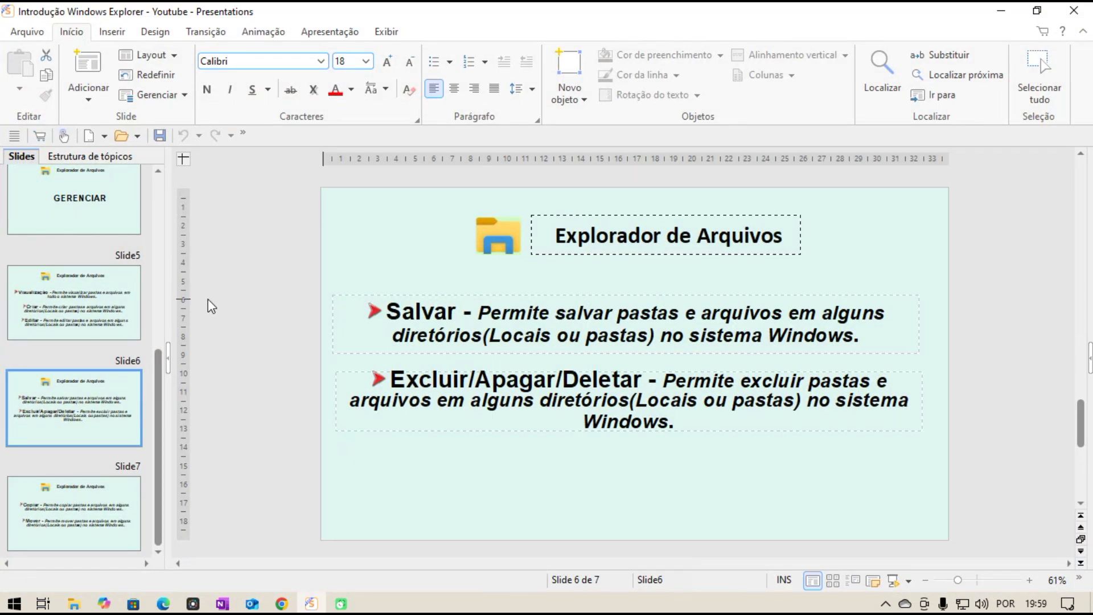
- Save a copy of the presentation as Introdução Windows Explorer - Youtube (*.pptx) in the Downloads folder bearing the person's first name
click(26, 33)
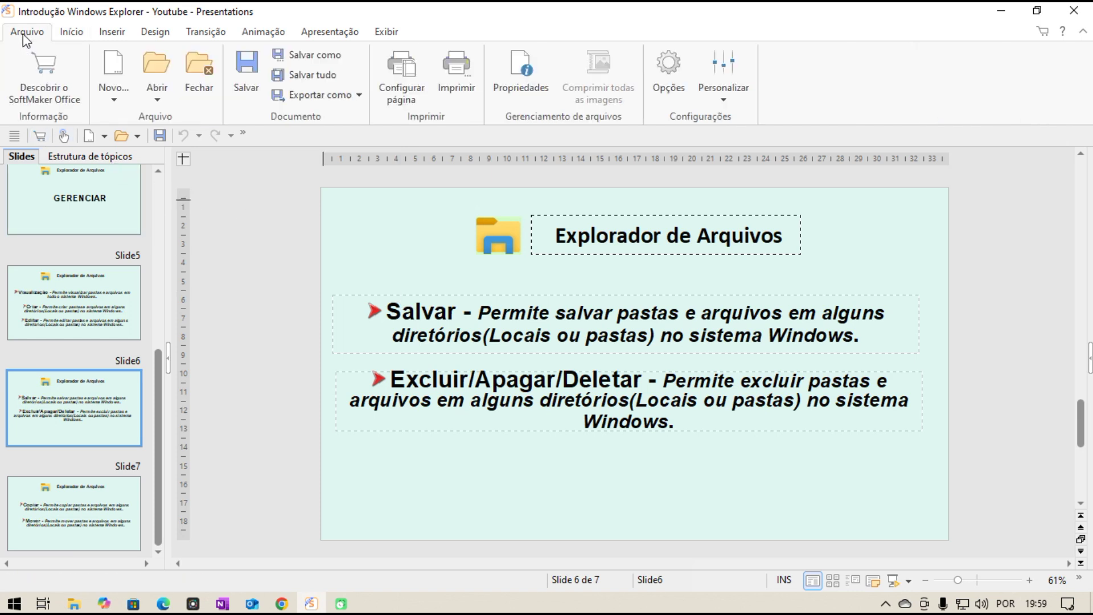
click(307, 55)
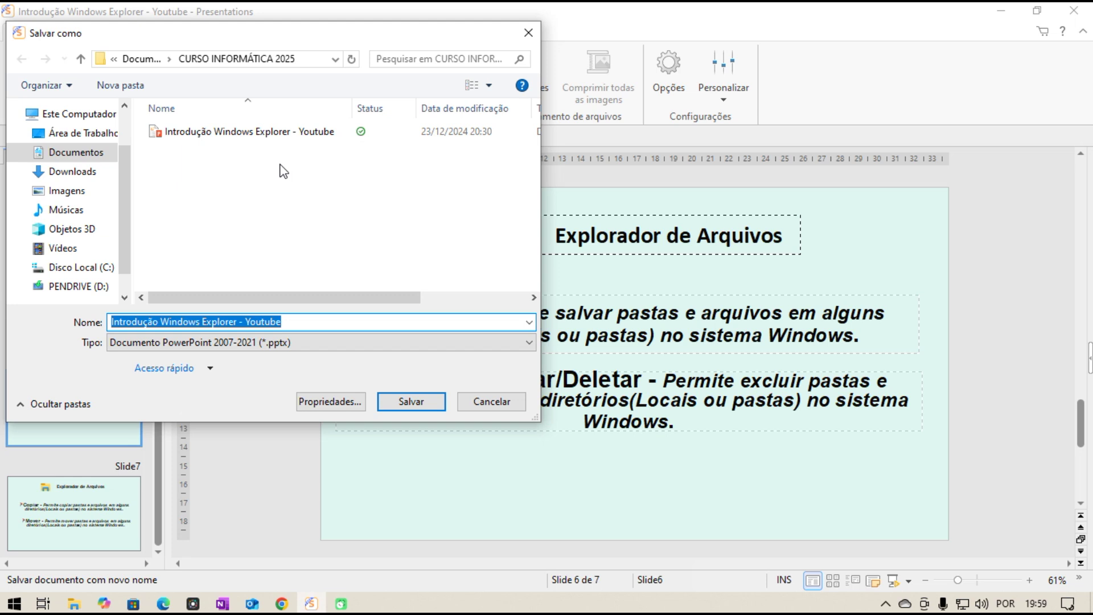
click(74, 172)
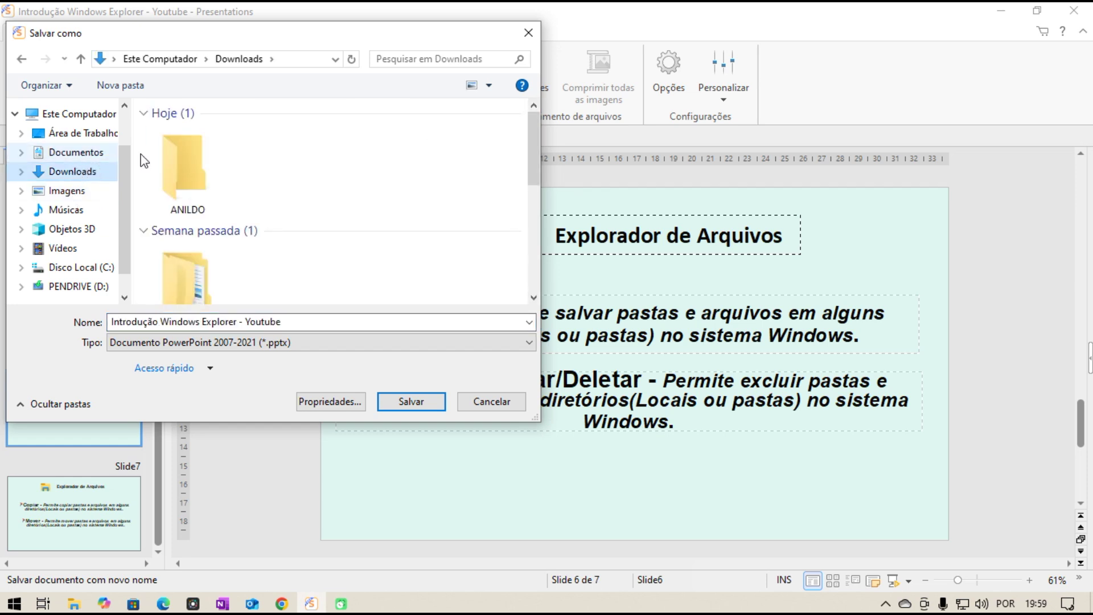
scroll(201, 161, down, 3)
scroll(202, 162, down, 1)
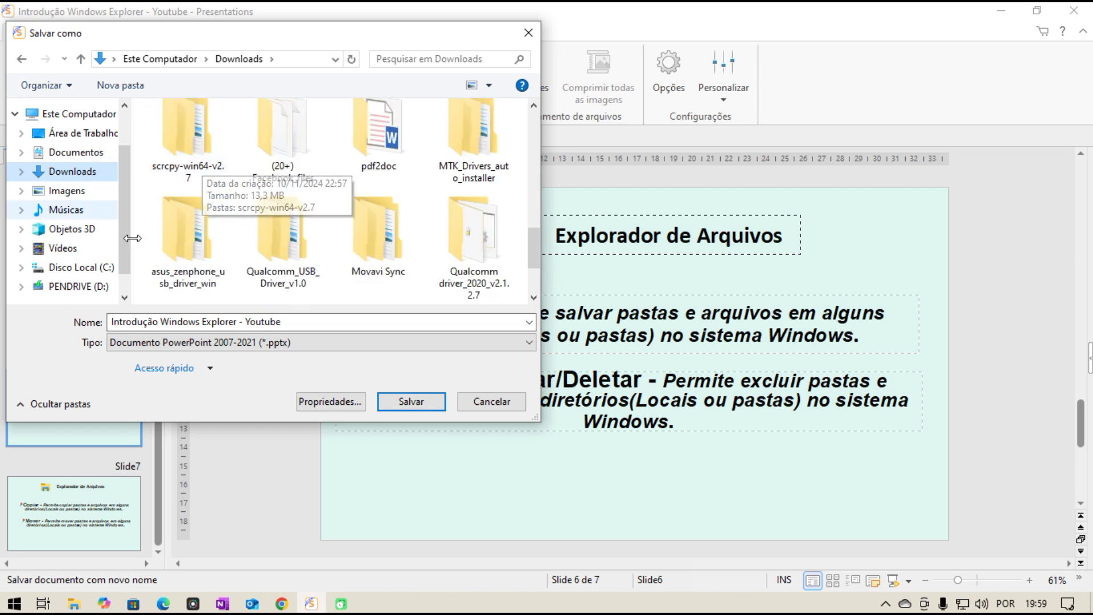
scroll(296, 218, up, 5)
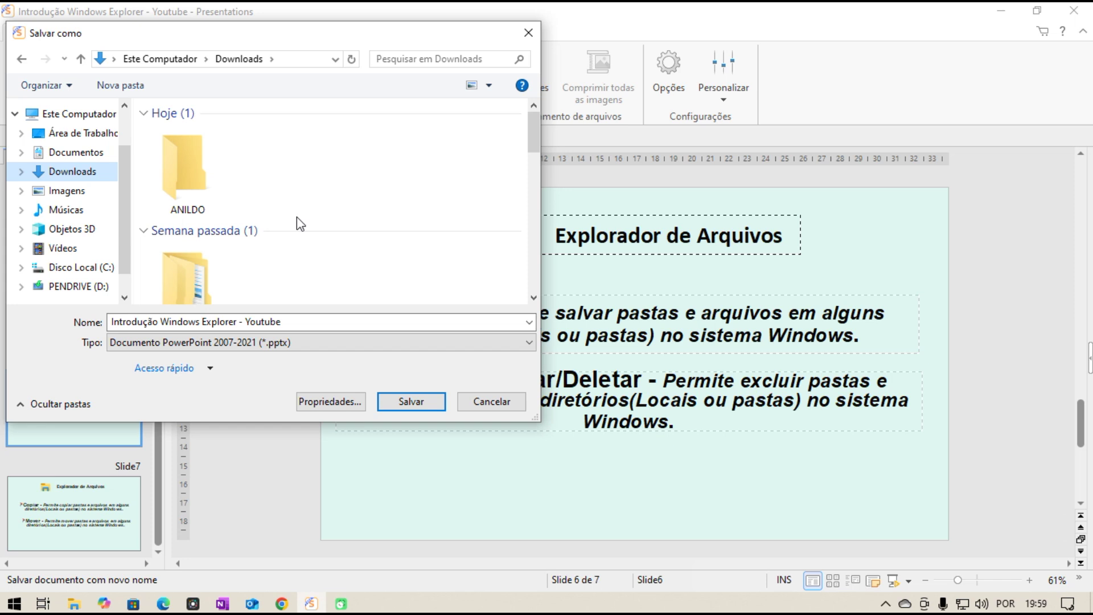
double_click(182, 174)
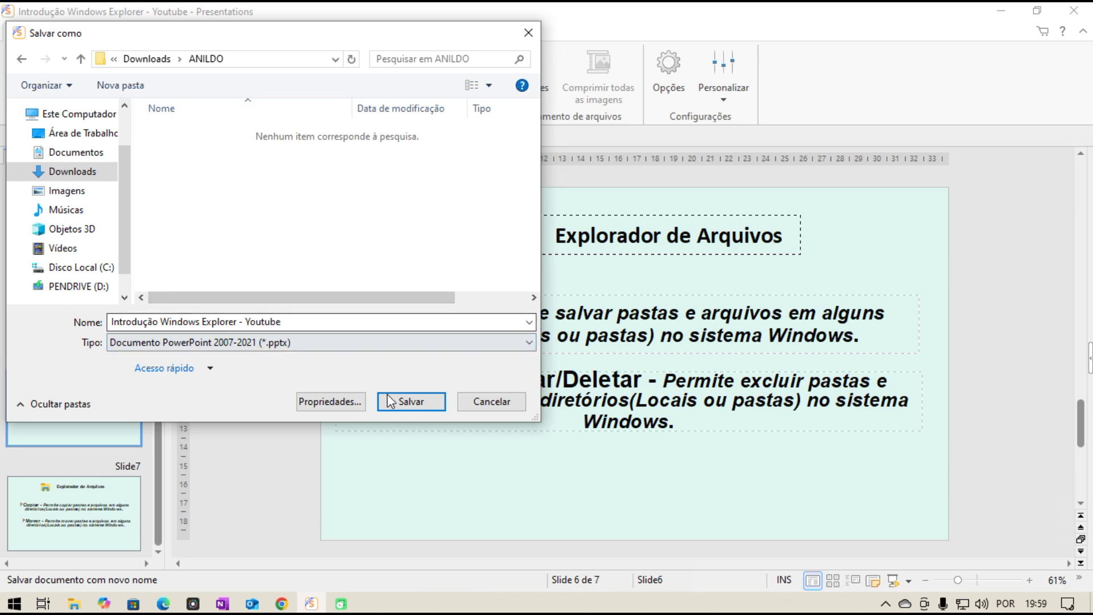
click(411, 402)
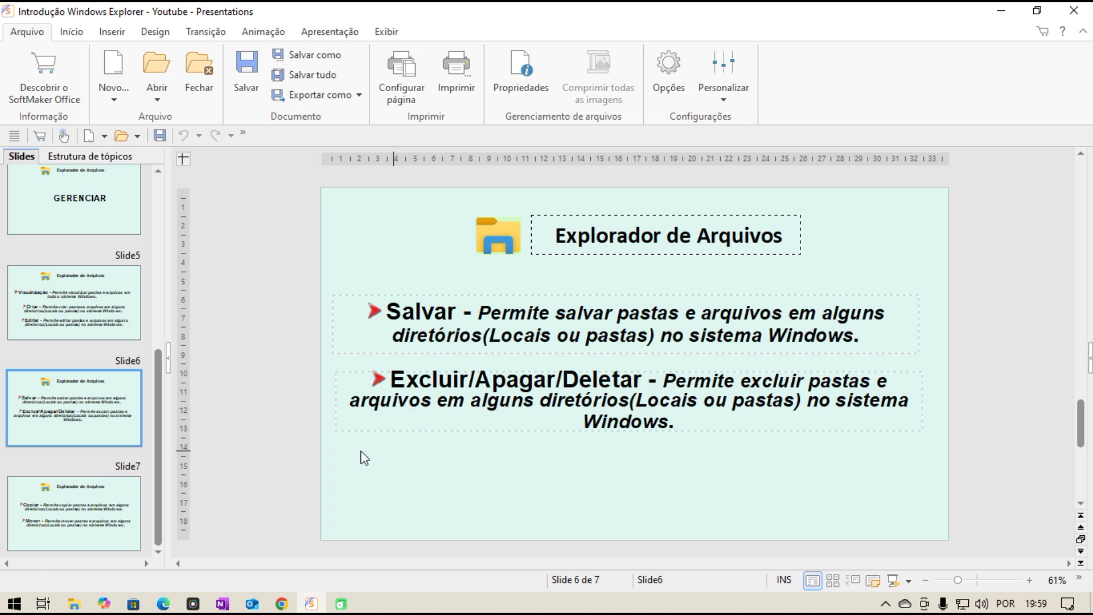
- Switch to File Explorer, open the first-name folder in Downloads, and select the saved presentation Introdução Windows Explorer - Youtube
mouse_move(72, 607)
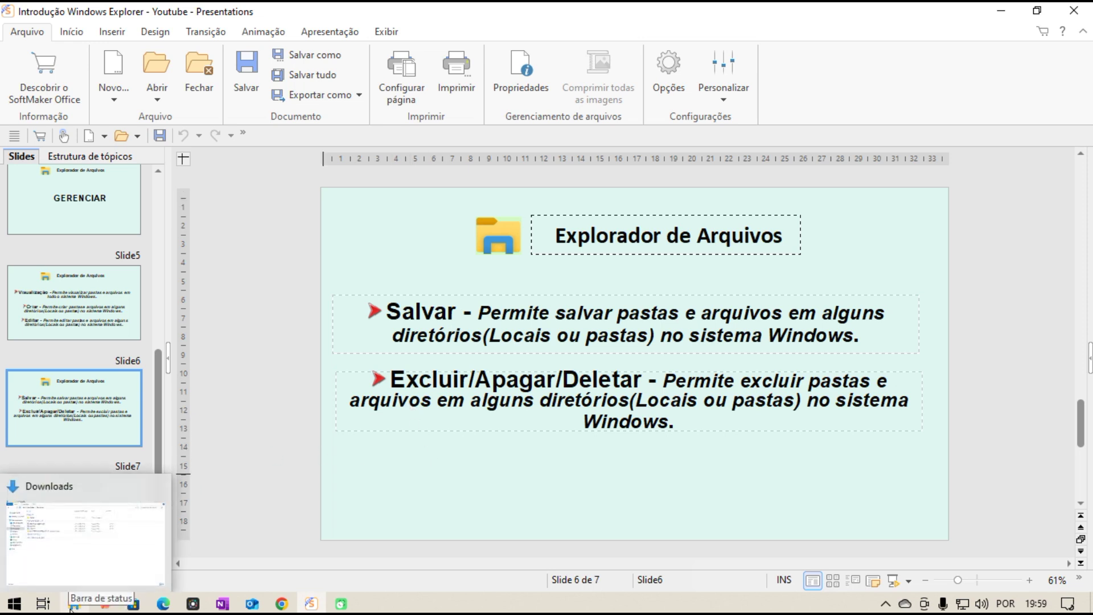
click(73, 569)
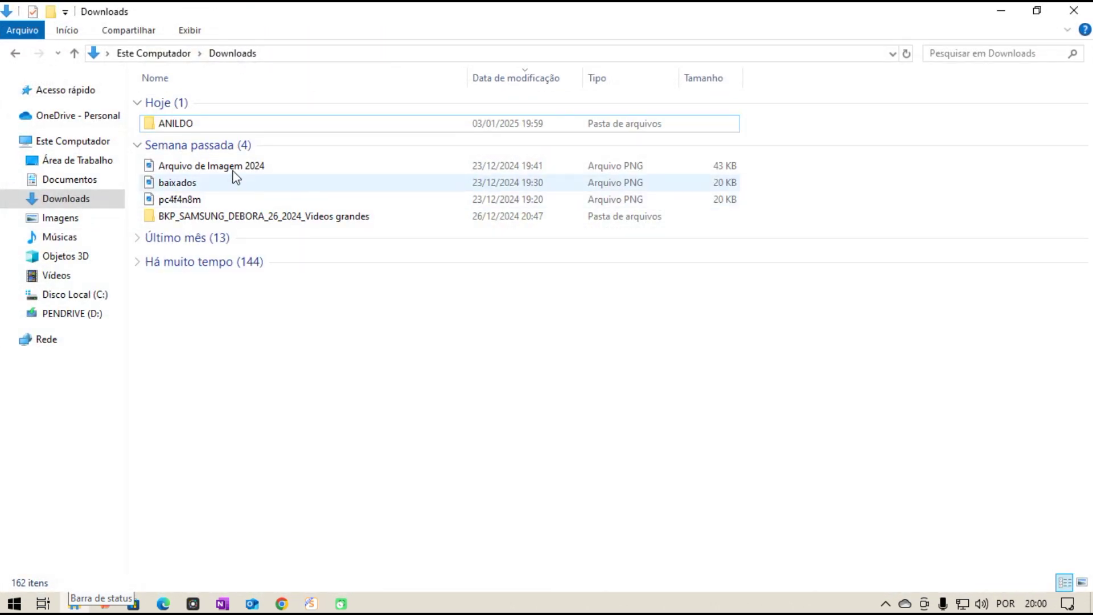
double_click(185, 124)
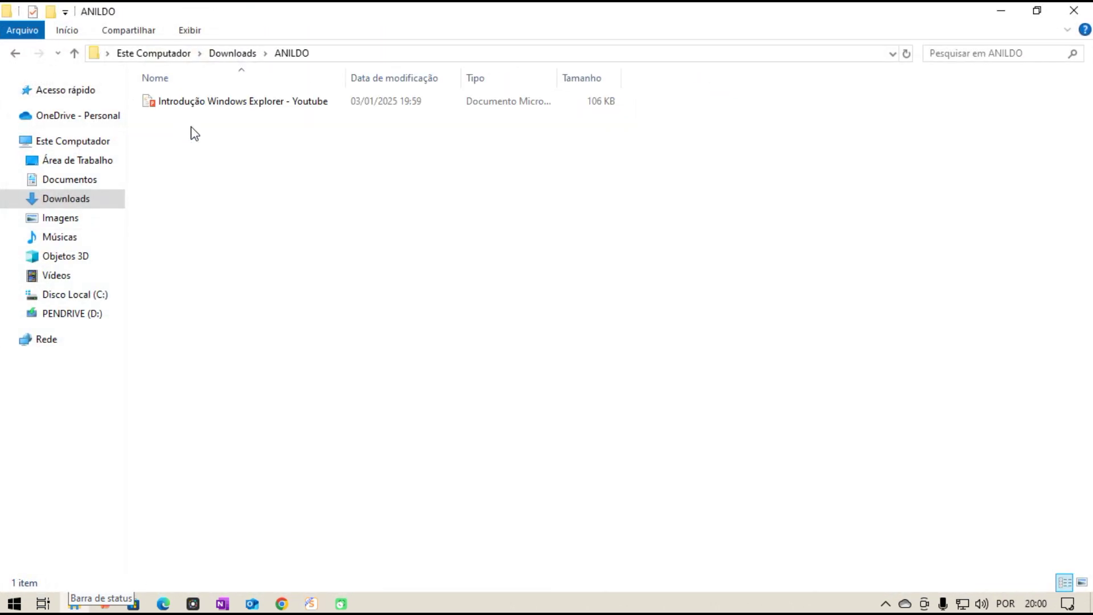
click(277, 109)
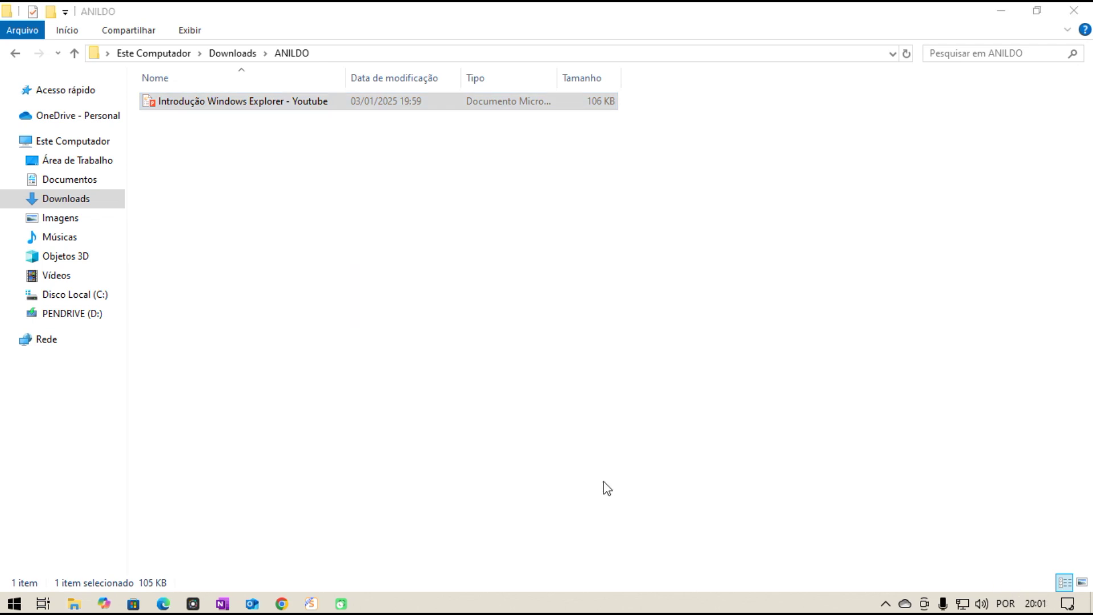
- Switch to Presentations and display slide 7 on copying and moving folders and files
click(311, 603)
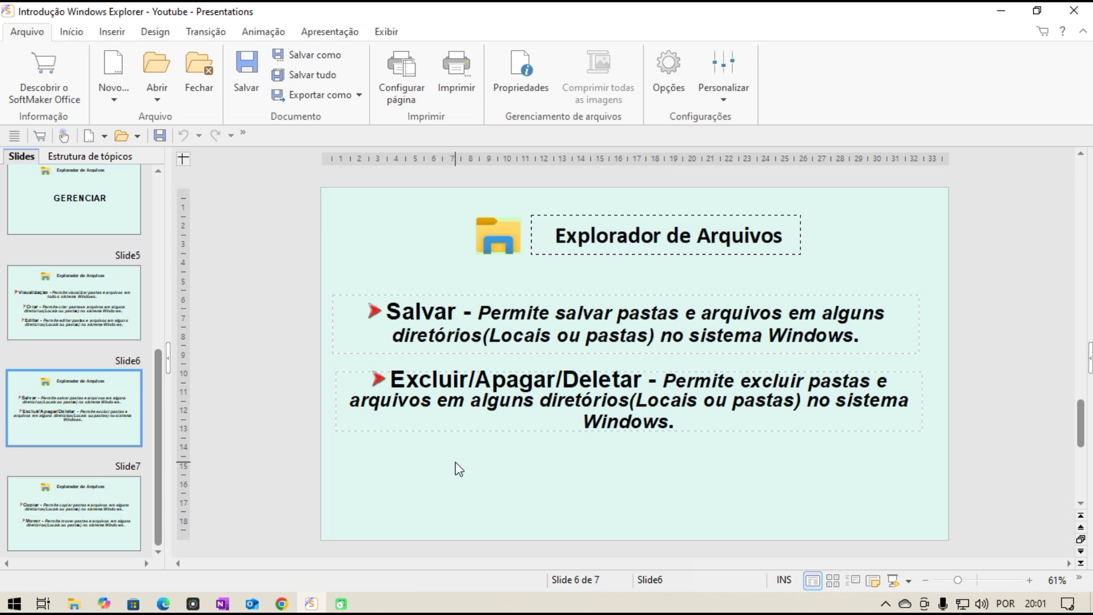
click(69, 508)
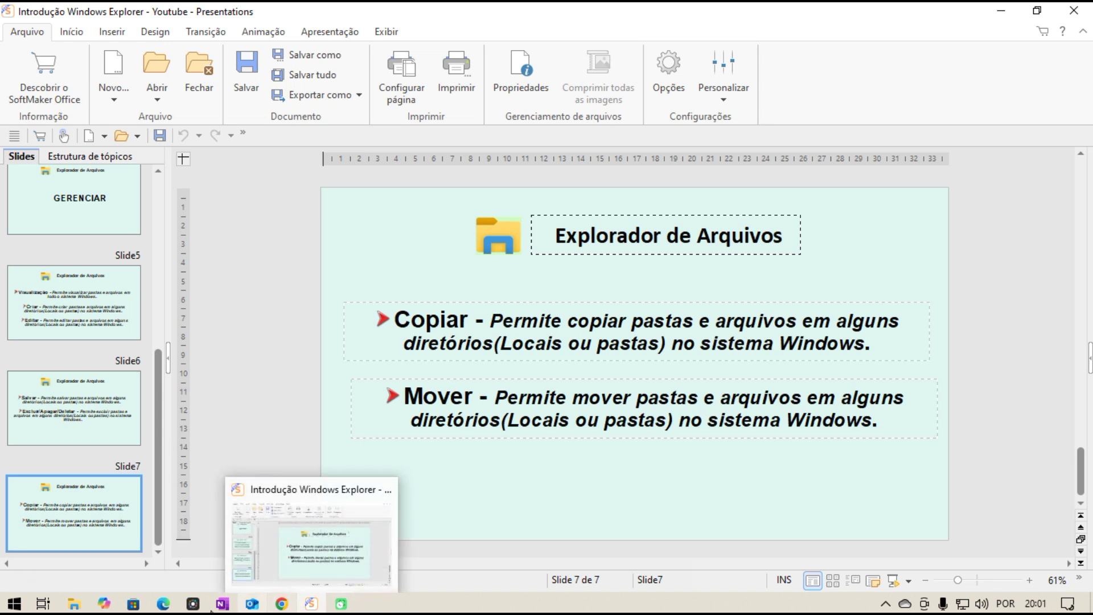
- Switch to File Explorer and copy the file Arquivo de Imagem 2024 from Downloads into the first-name folder
click(76, 607)
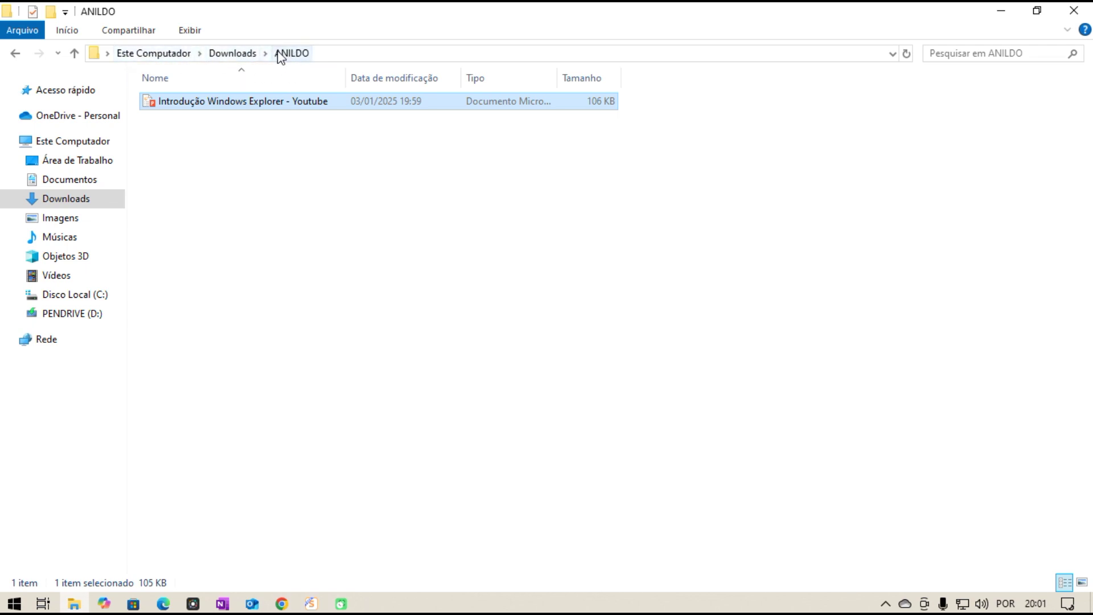
click(228, 55)
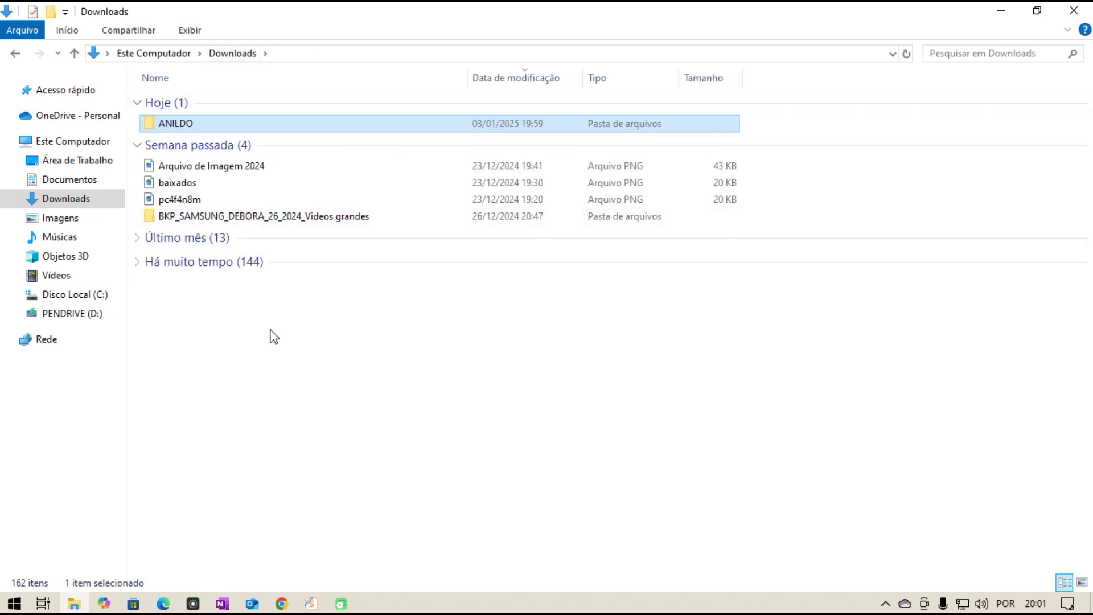
click(206, 171)
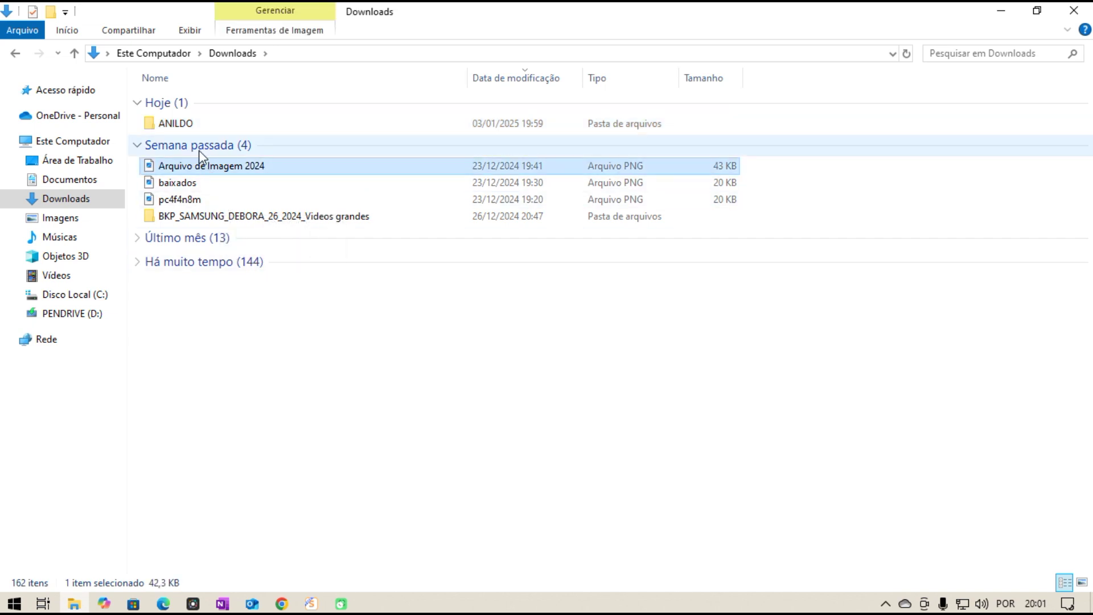
mouse_move(181, 125)
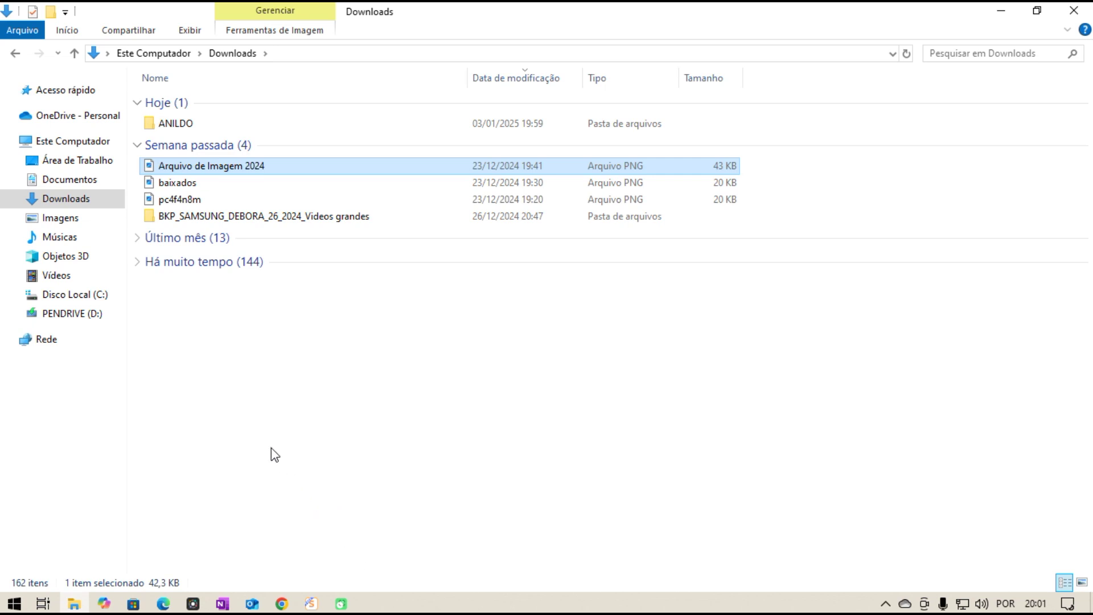
click(245, 380)
click(196, 165)
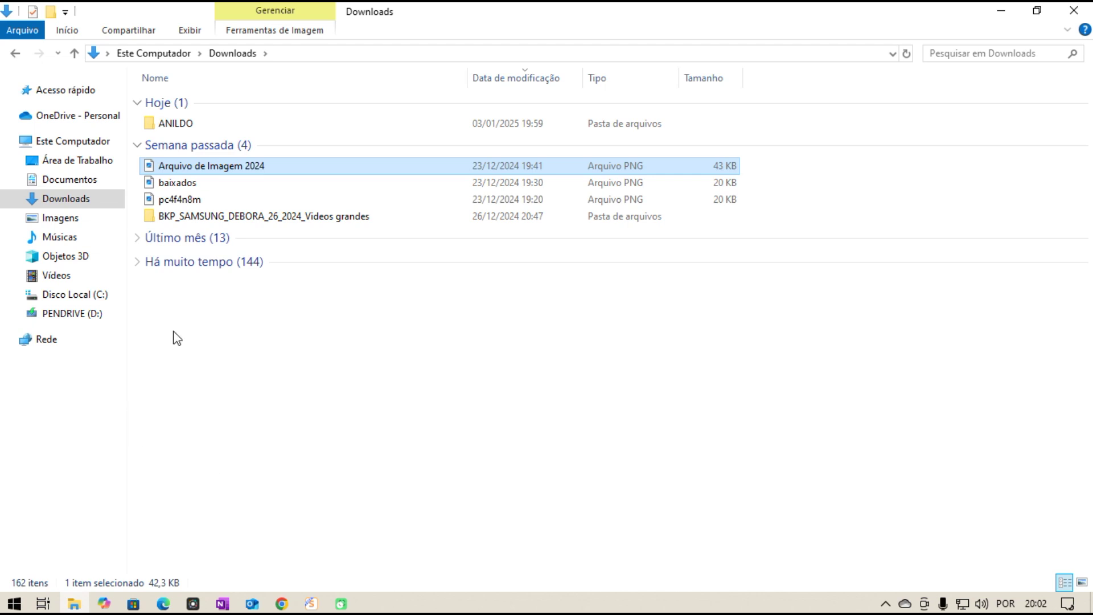
double_click(181, 129)
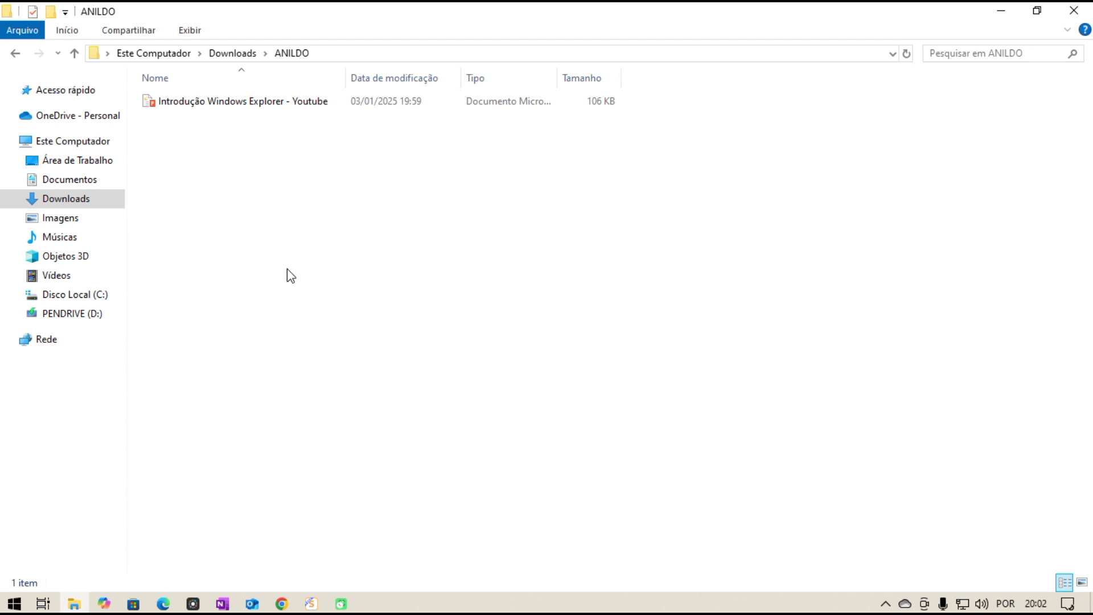
key(ctrl+v)
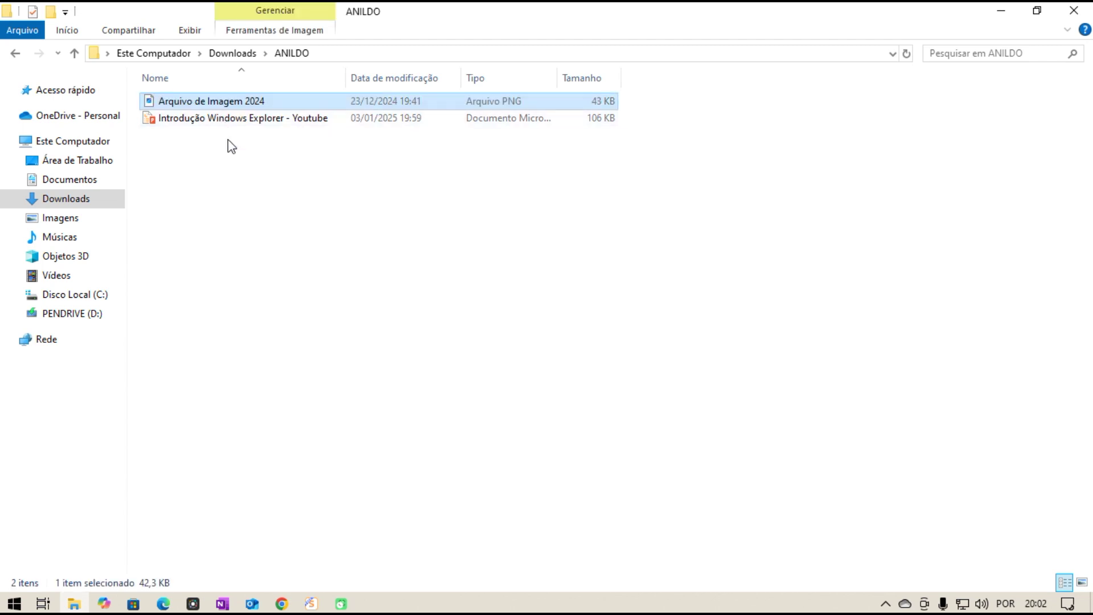
click(320, 219)
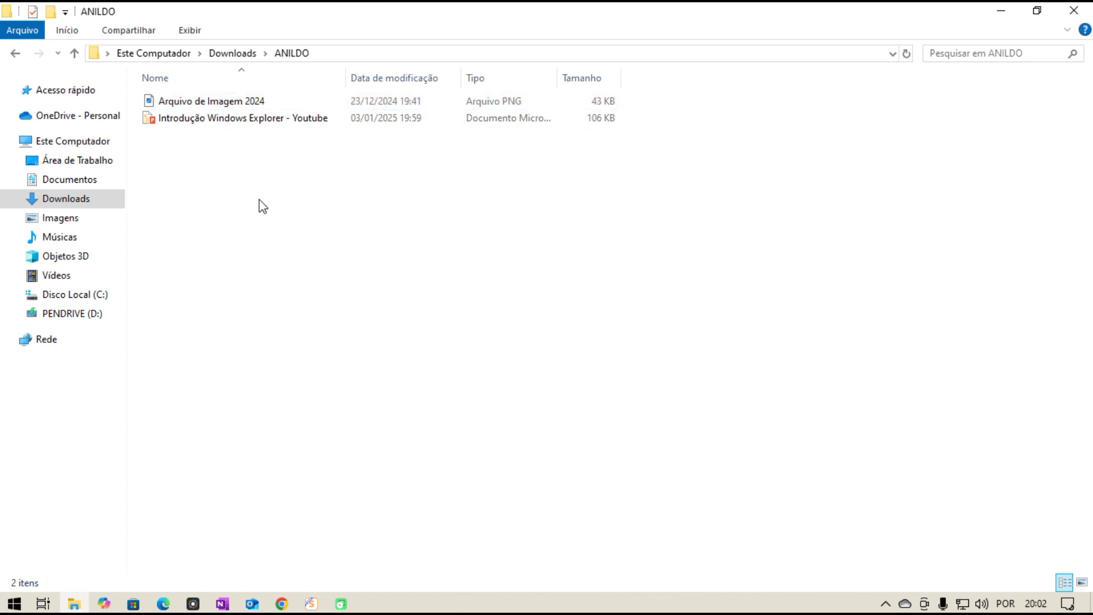
- Copy the image file baixados from Downloads and paste it into the first-name folder
click(222, 57)
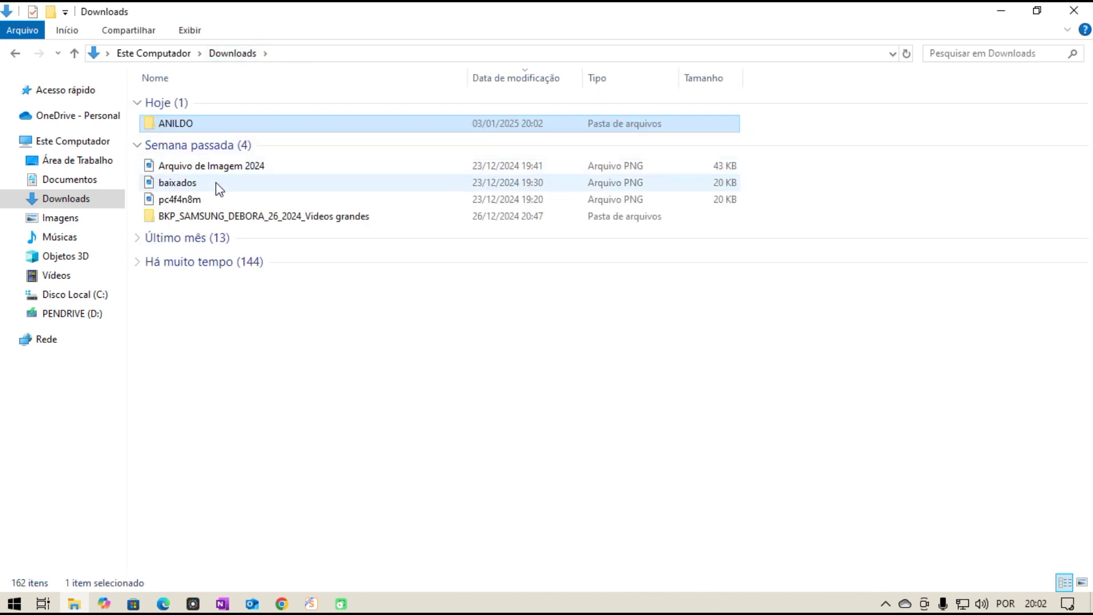
click(172, 185)
right_click(172, 185)
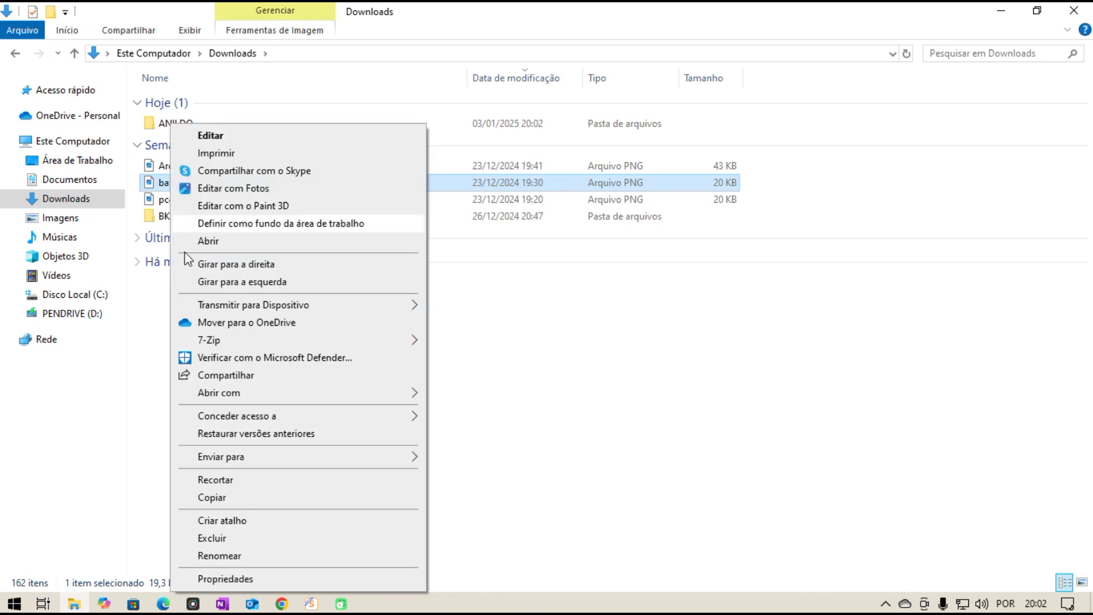
click(205, 498)
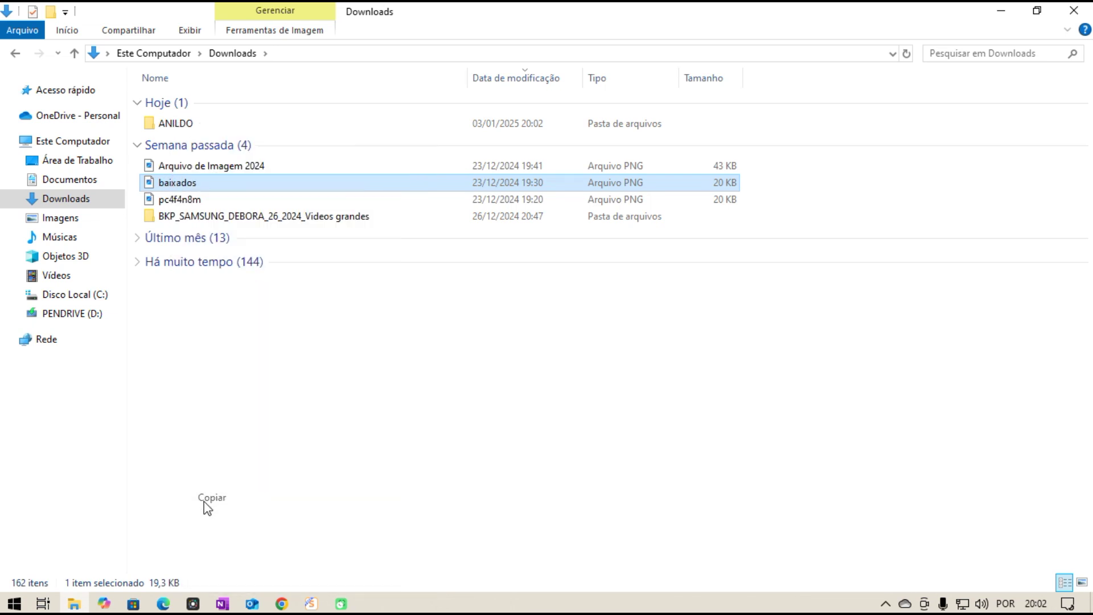
double_click(186, 124)
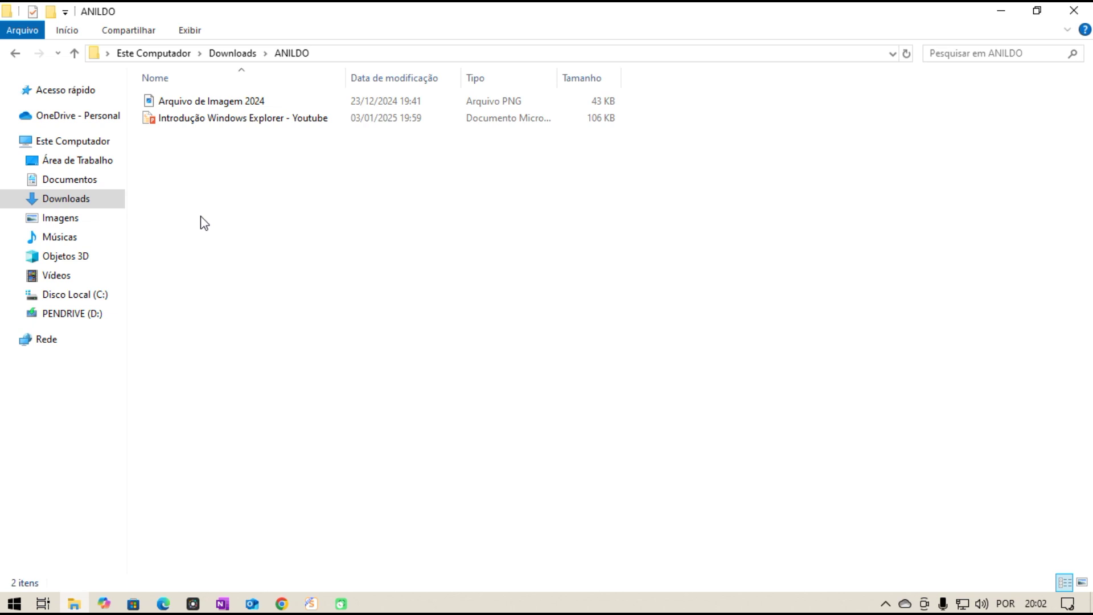
right_click(201, 216)
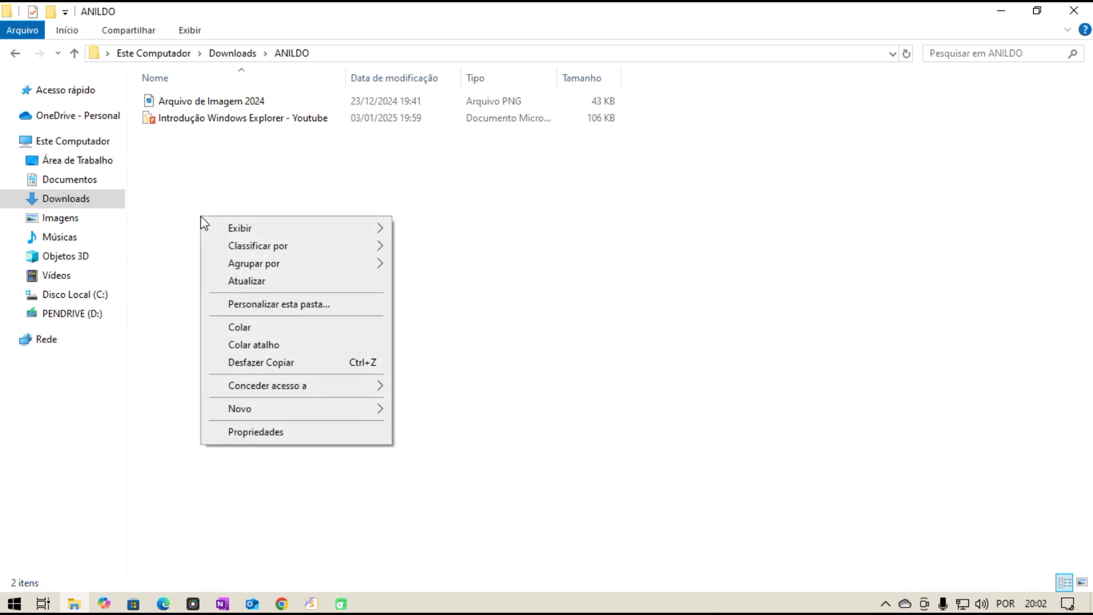
click(246, 330)
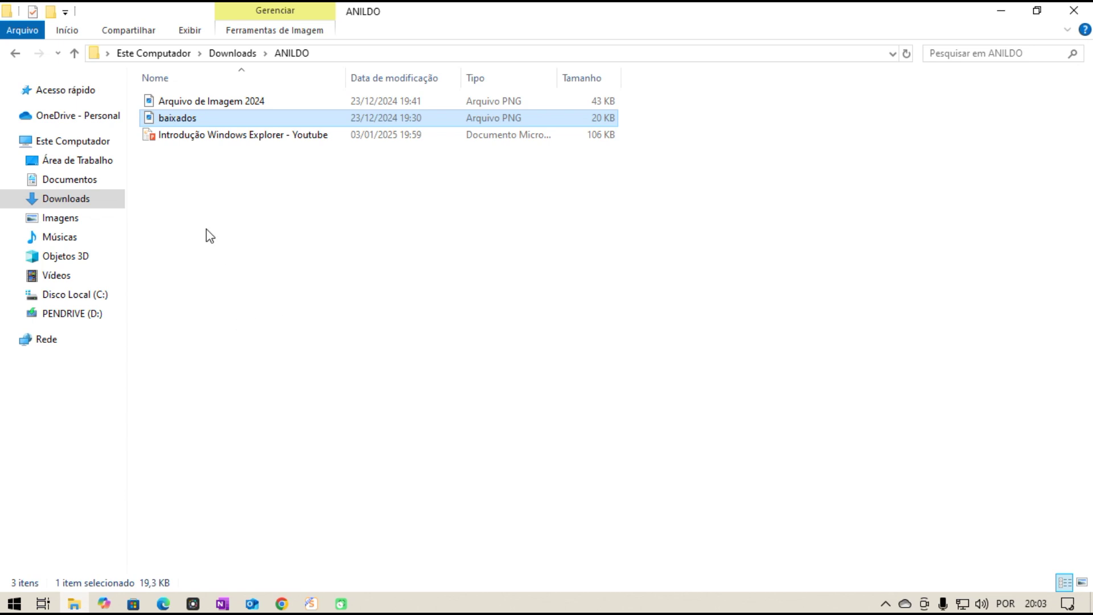
- Return to Downloads and move the image file pc4f4n8m directly into the first-name folder
click(231, 54)
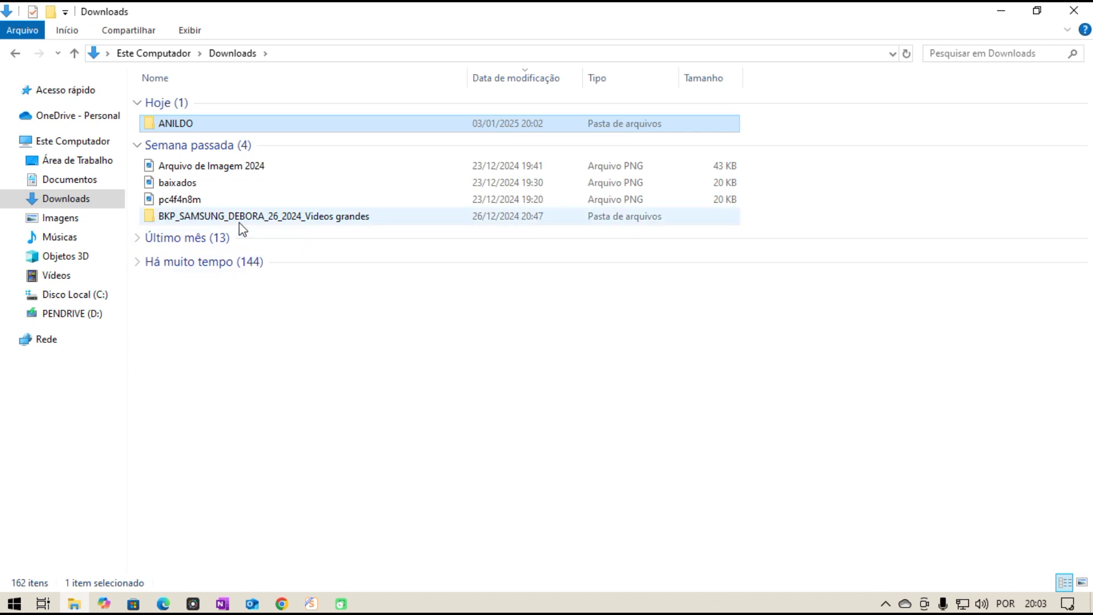
click(182, 203)
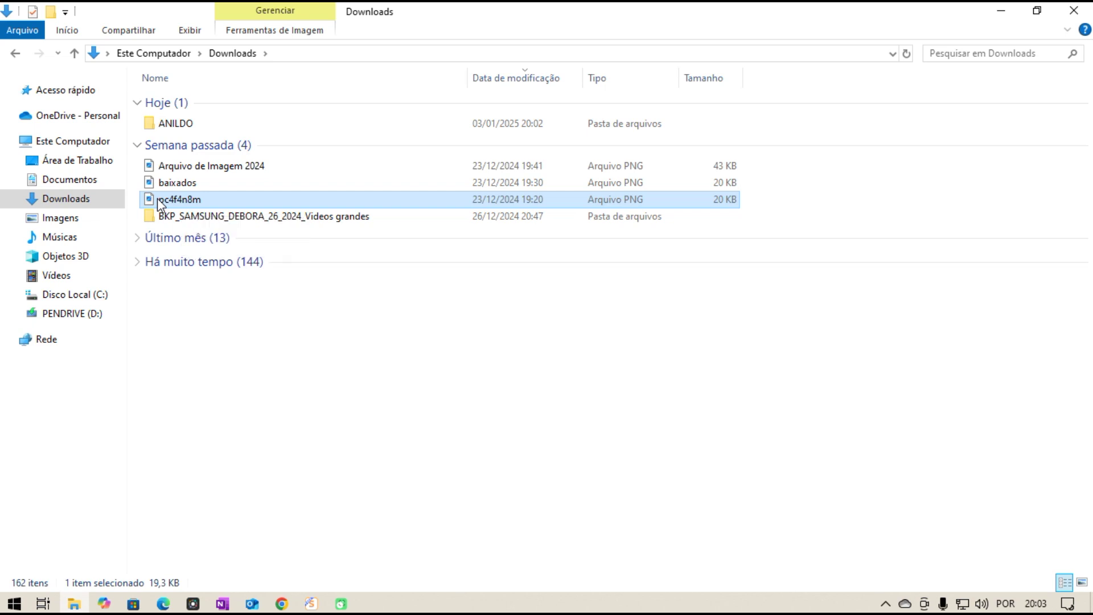
drag(158, 198, 205, 118)
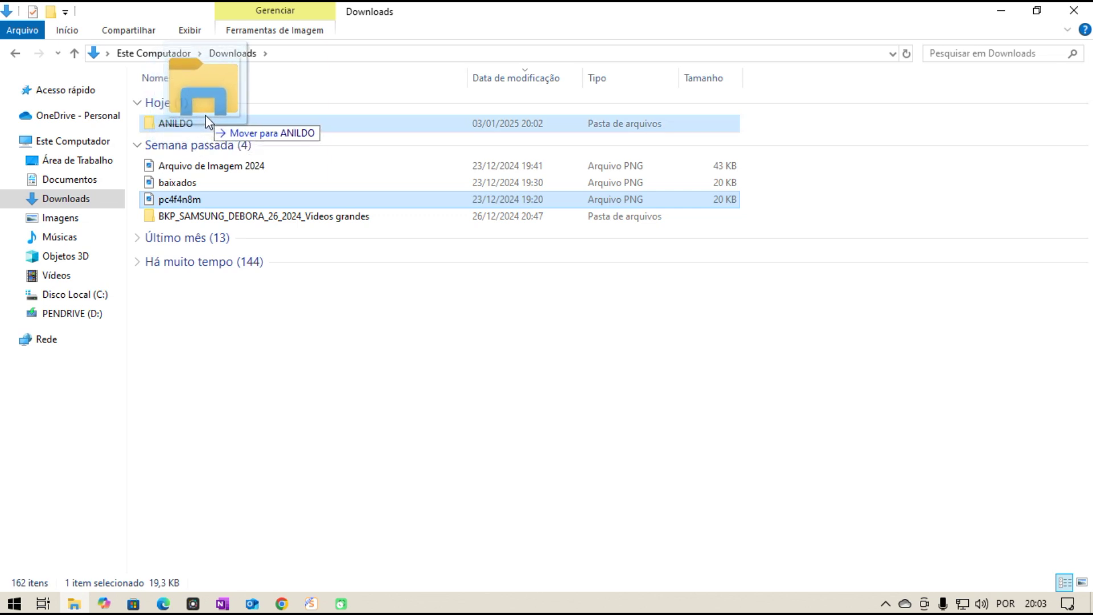
drag(205, 118, 204, 120)
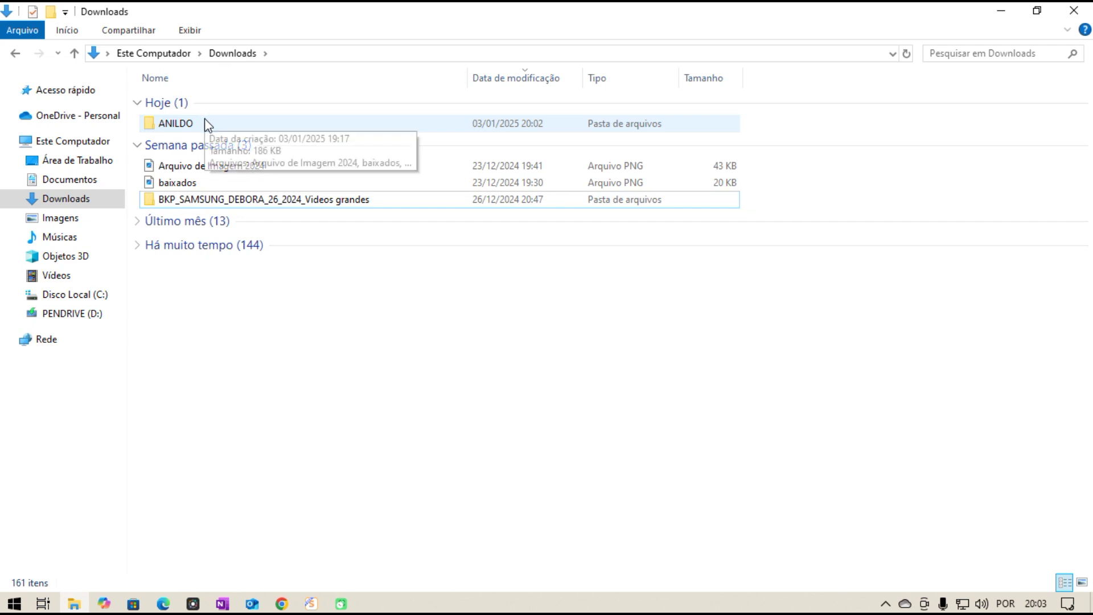
- Open the first-name folder, select the moved file pc4f4n8m, and set the folder's layout to Detalhes
double_click(188, 125)
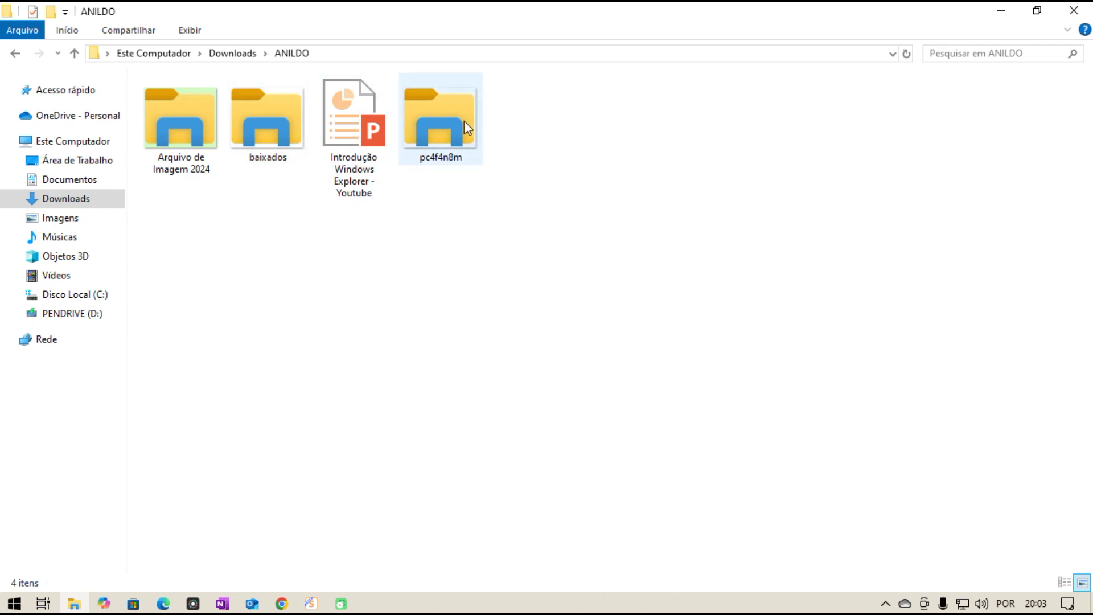
mouse_move(464, 121)
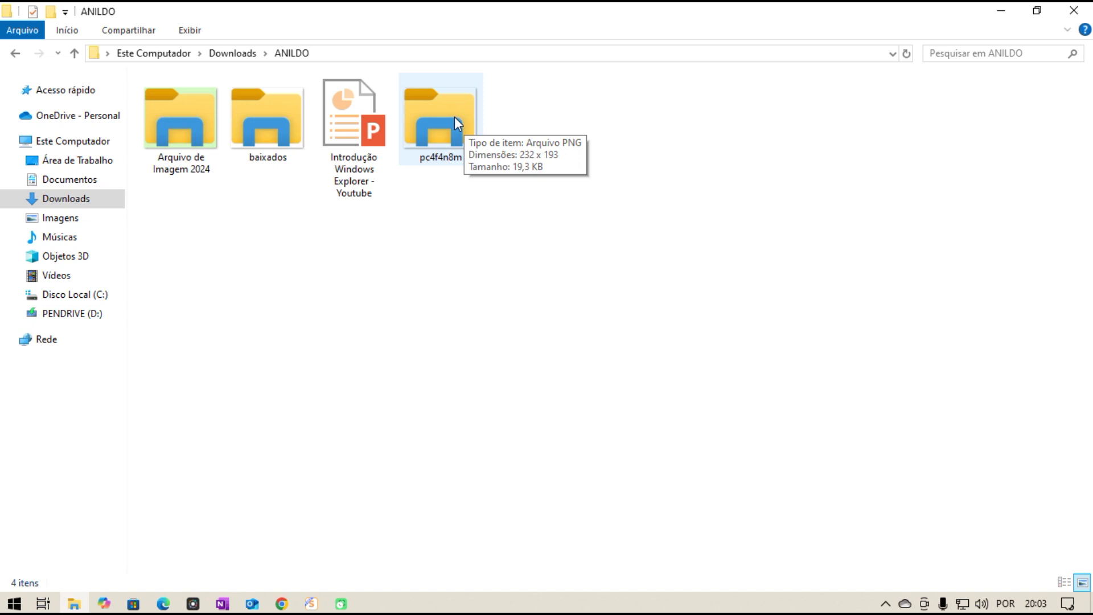
click(458, 123)
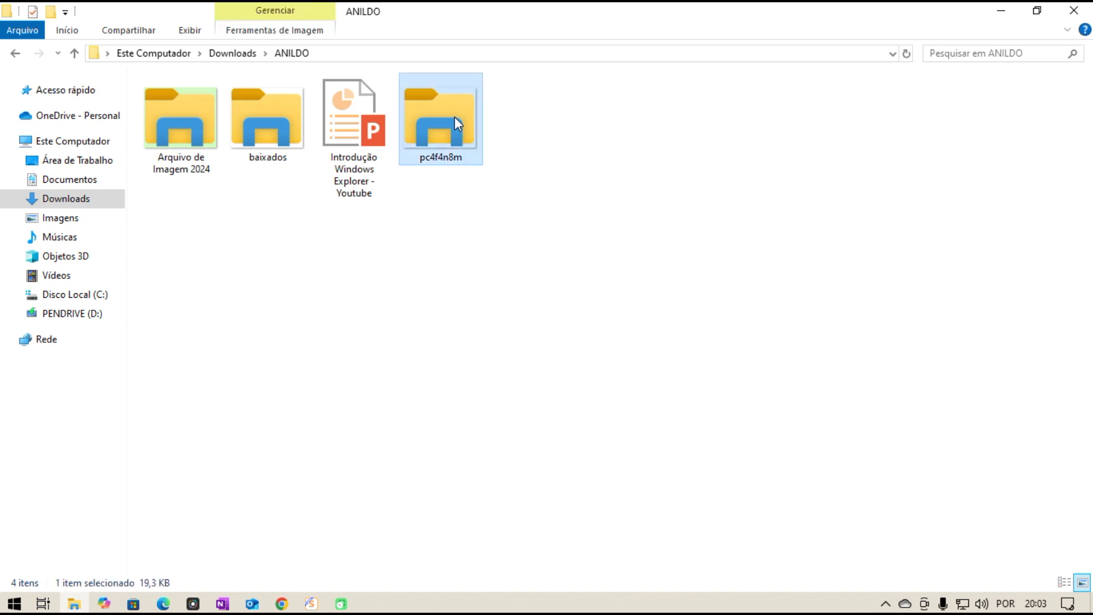
click(190, 30)
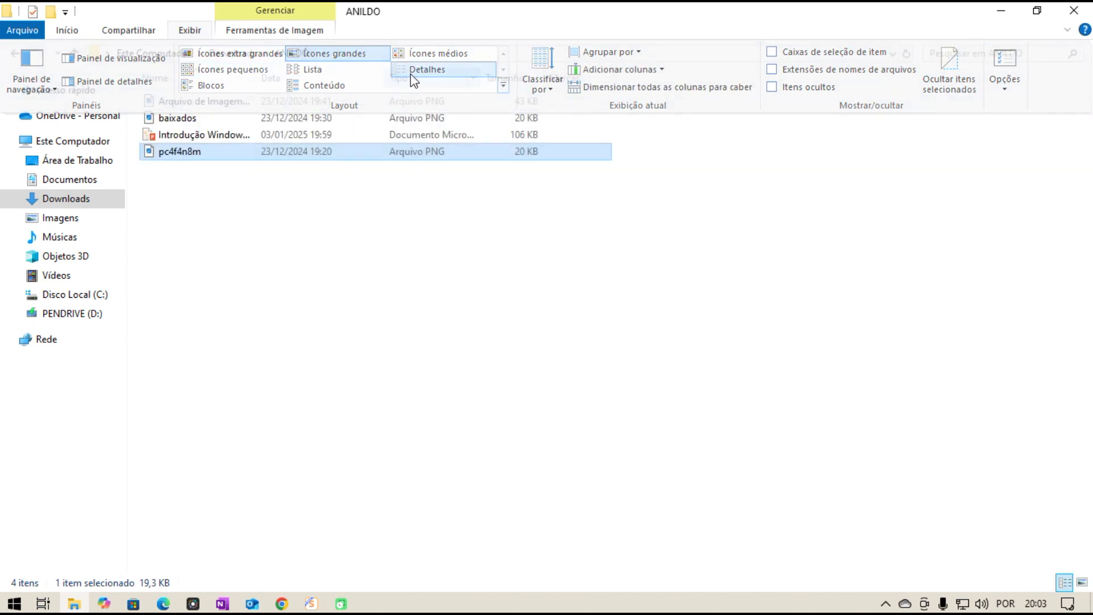
click(413, 80)
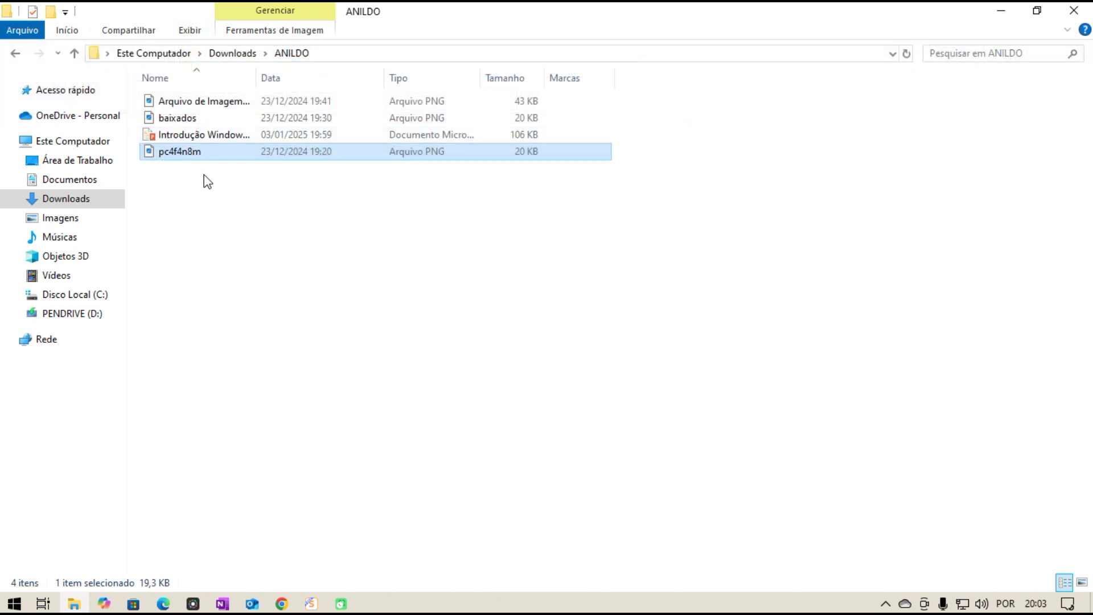
click(193, 32)
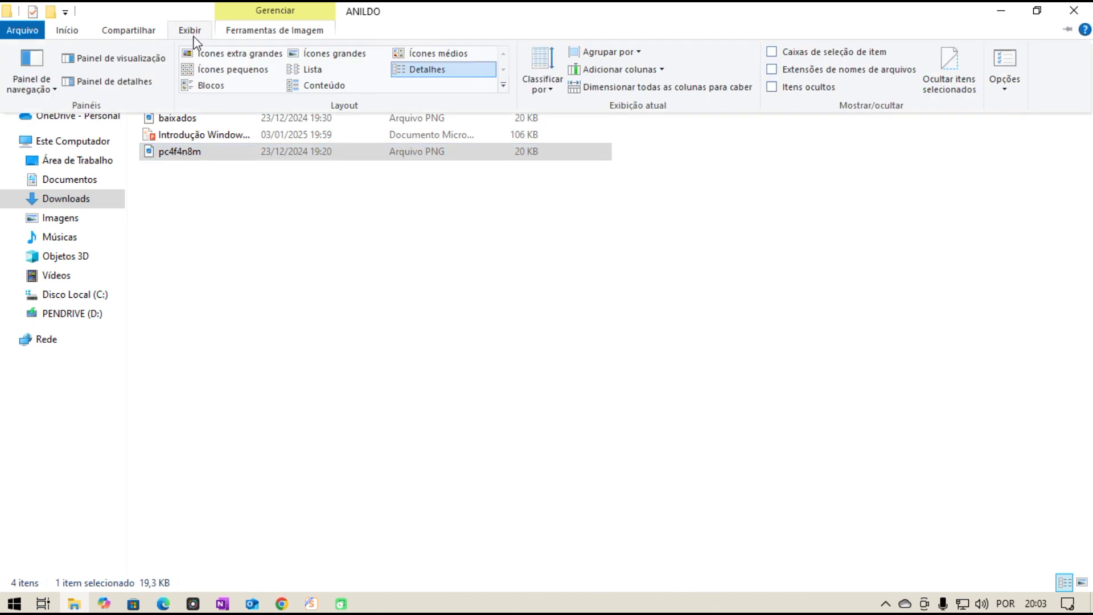
click(421, 72)
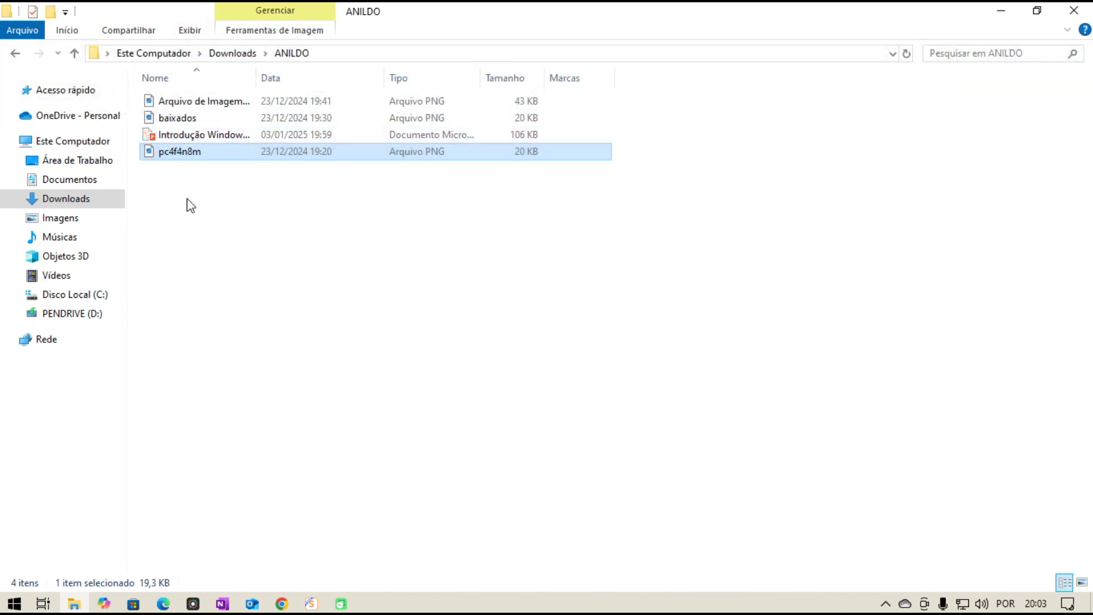